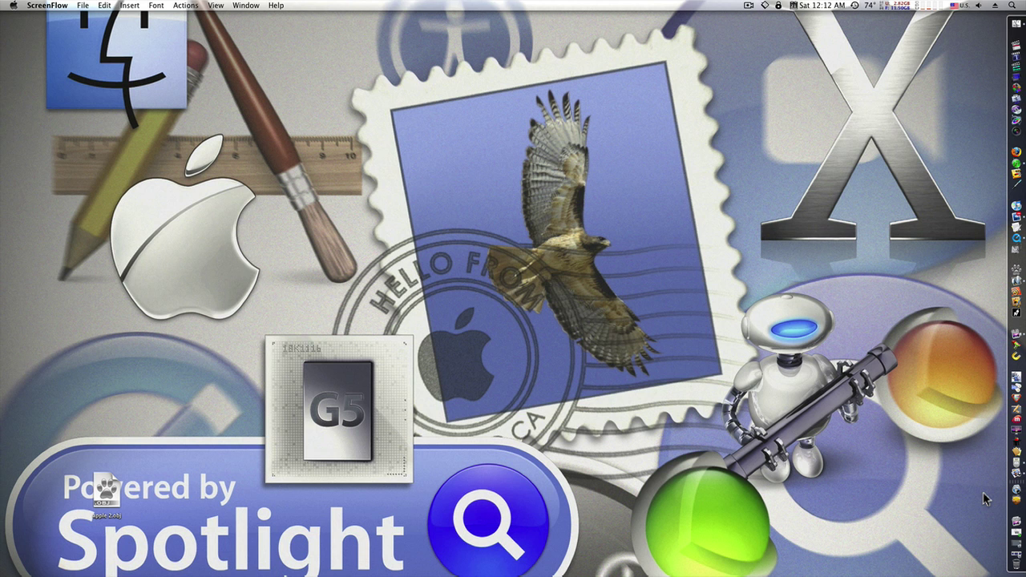
Step: Review the purple chairs.jpg reference render in Preview, then switch to modo
left_click(1017, 557)
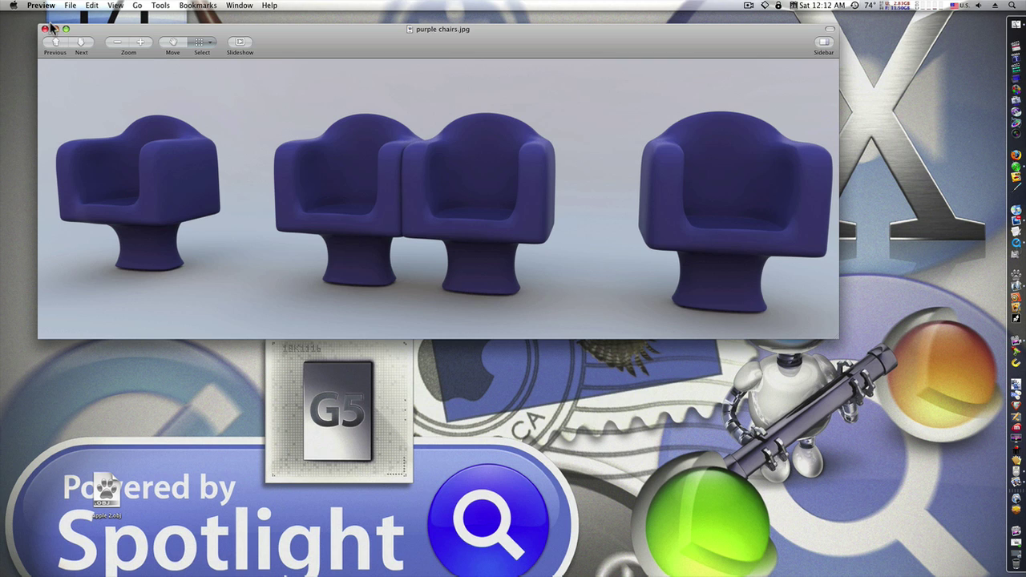
left_click(55, 28)
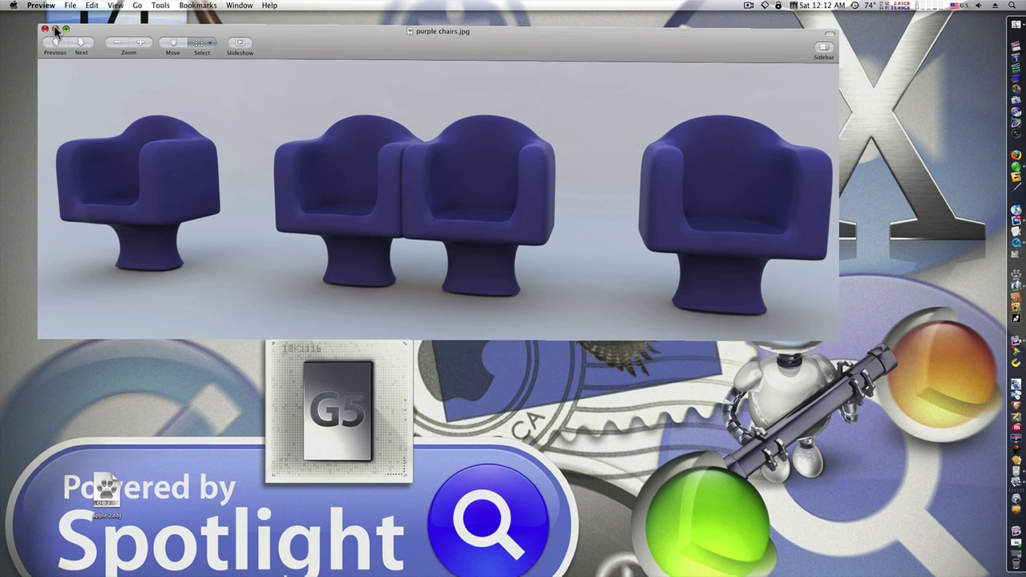
left_click(1018, 545)
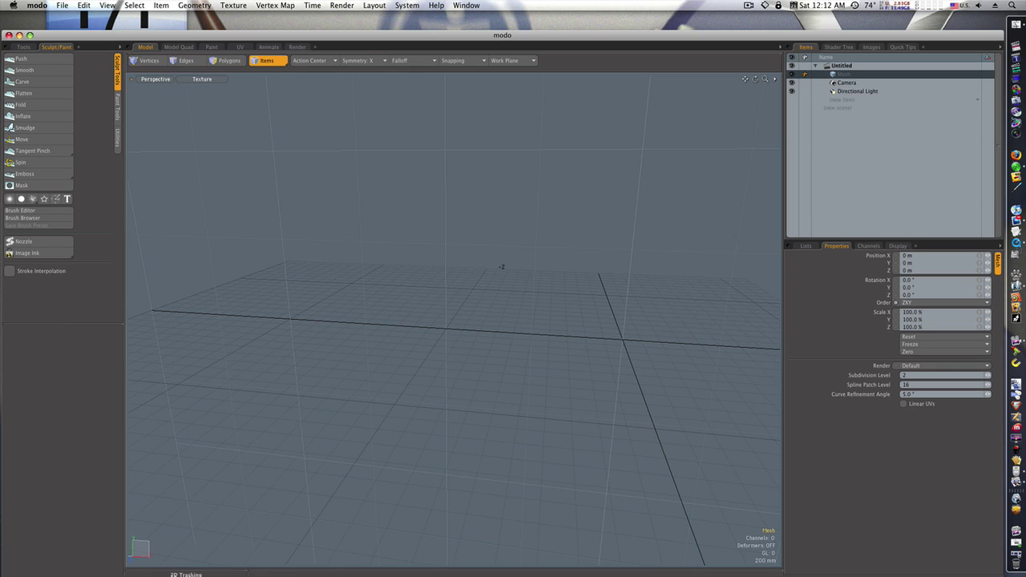
Step: Add a cube primitive from the Basic tools and orbit so it sits centred in view
left_click(26, 47)
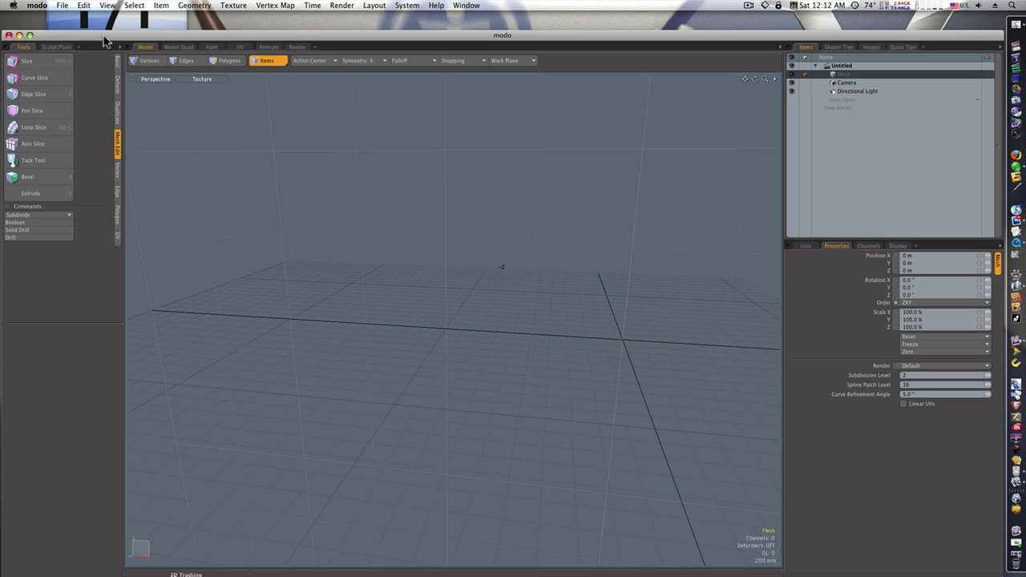
left_click_drag(105, 40, 103, 22)
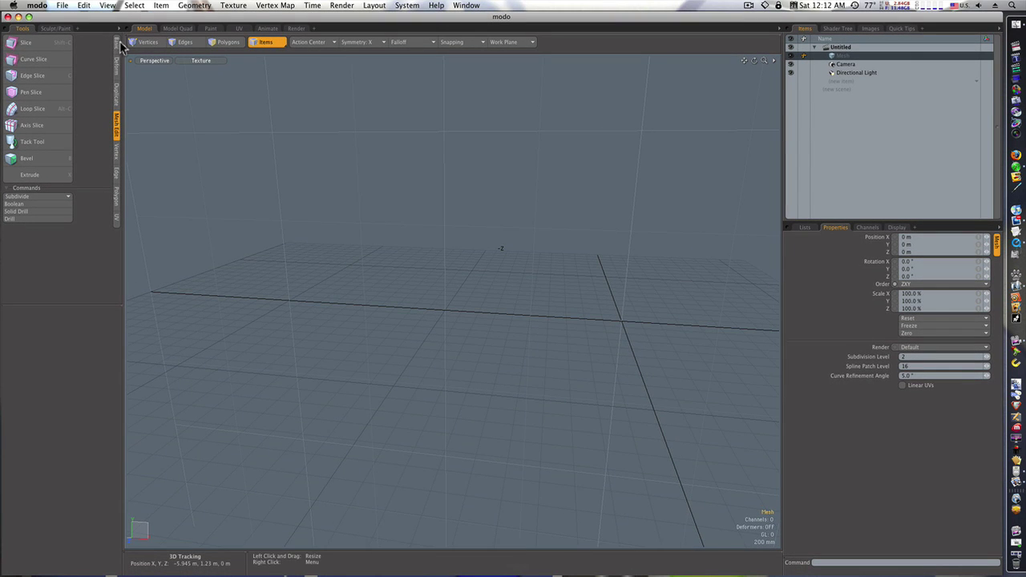
left_click(118, 46)
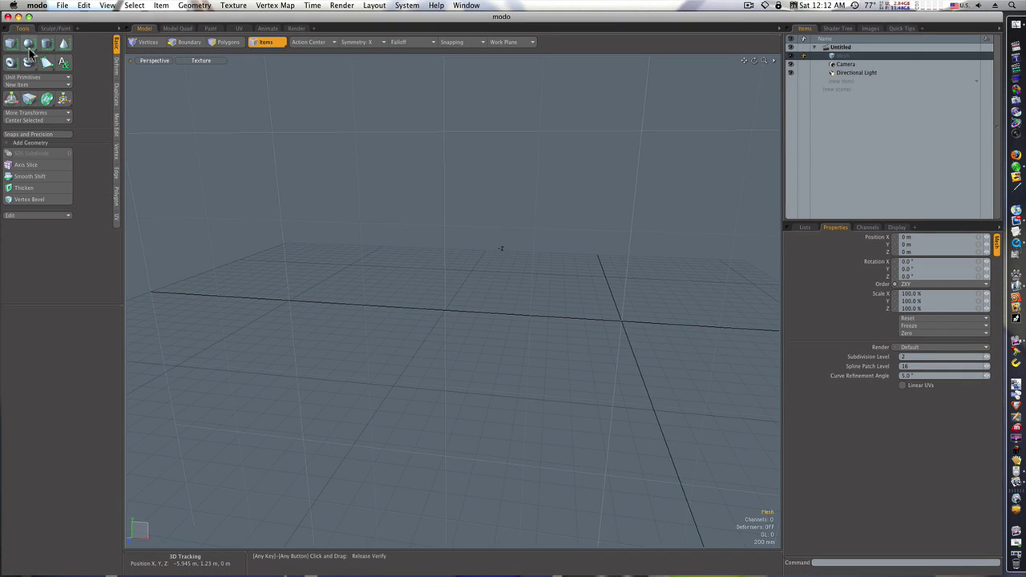
left_click(12, 44)
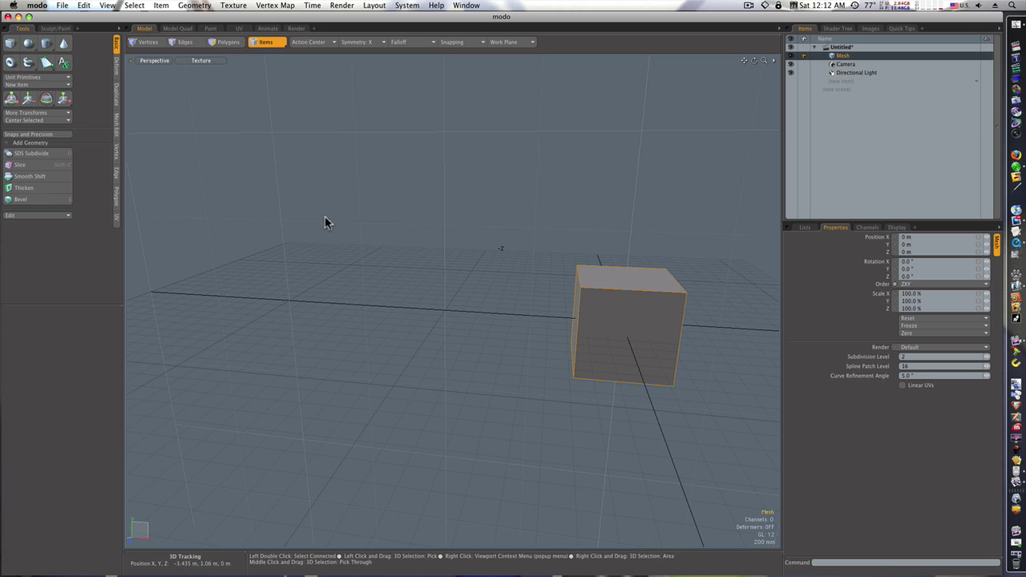
key("alt")
left_click_drag(555, 363, 406, 334, "alt")
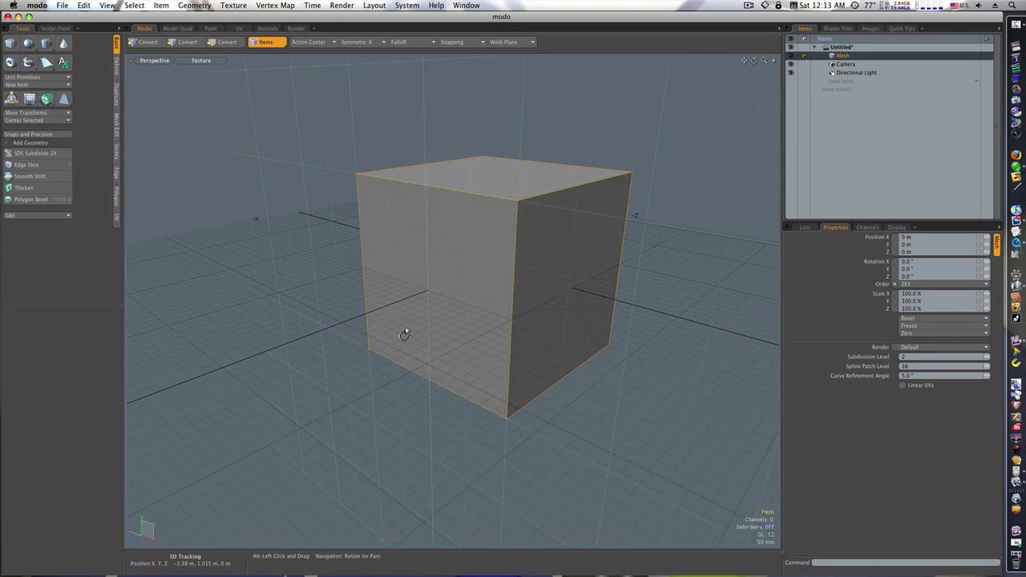
left_click(282, 126)
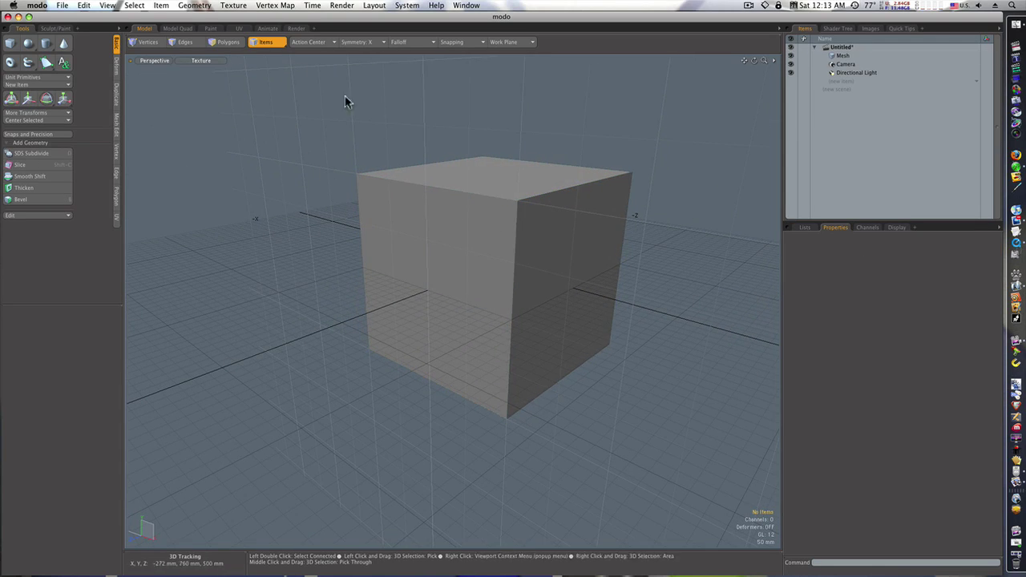
Step: Select the cube's top and front polygons
left_click(229, 43)
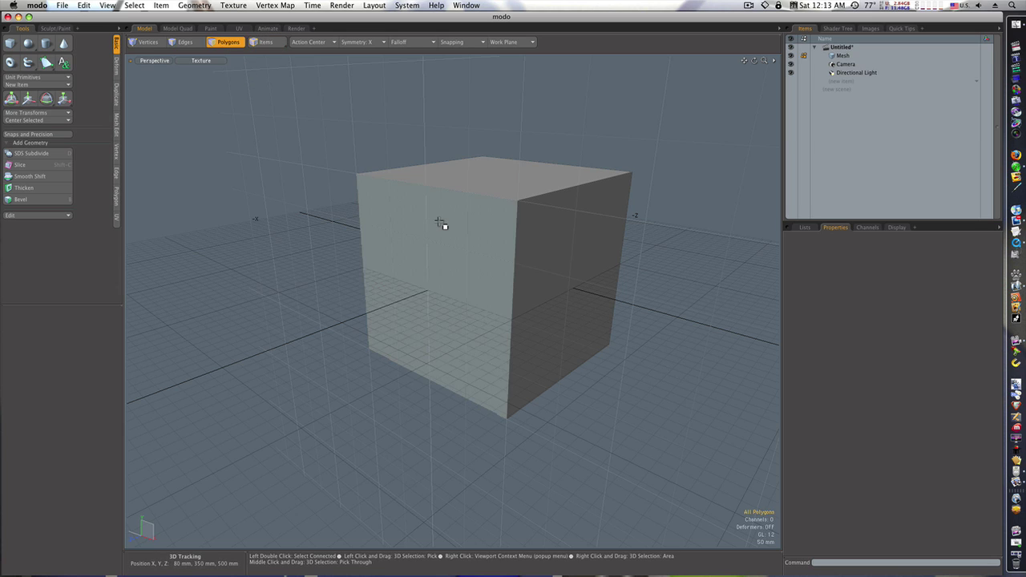
left_click_drag(502, 170, 461, 248)
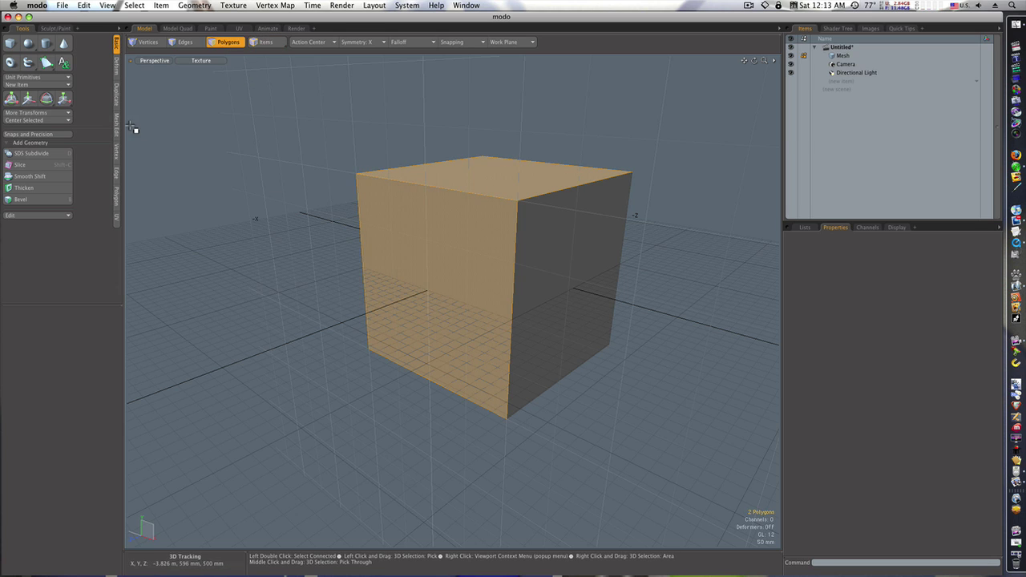
left_click(117, 156)
left_click(117, 172)
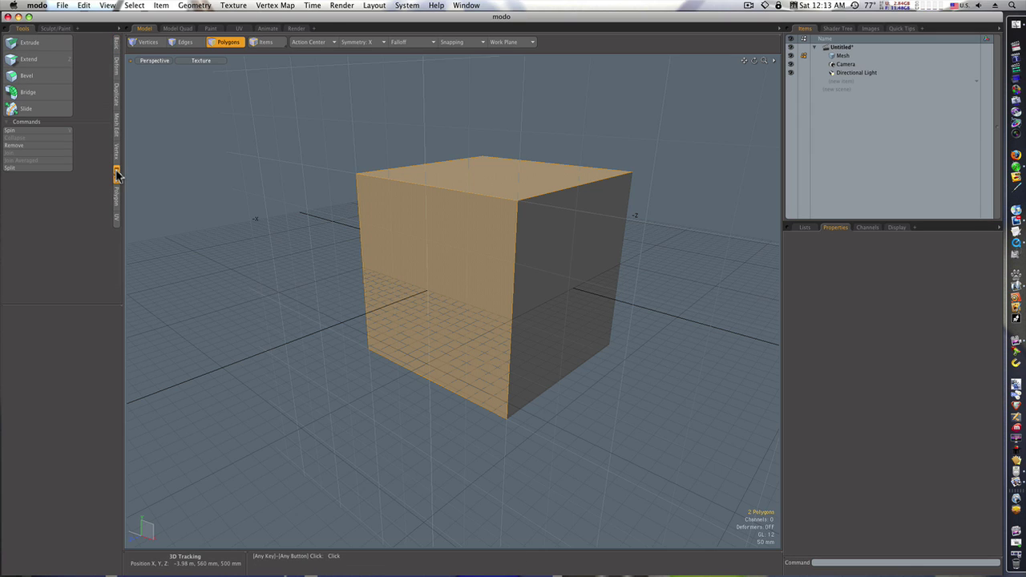
left_click(117, 124)
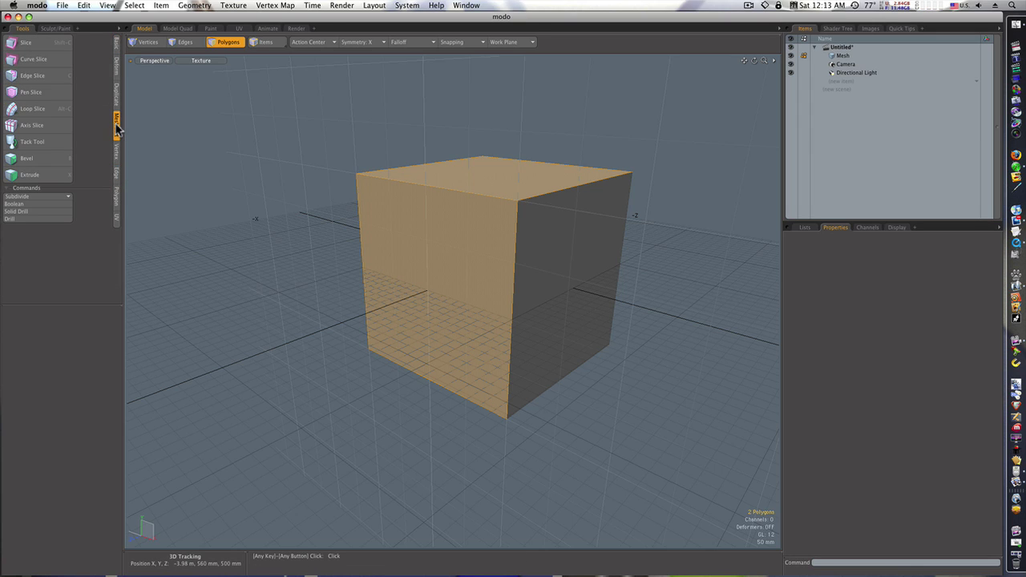
Step: Loop-slice the cube with Count 2 in Symmetry mode, positioned at 19.5%
left_click(48, 109)
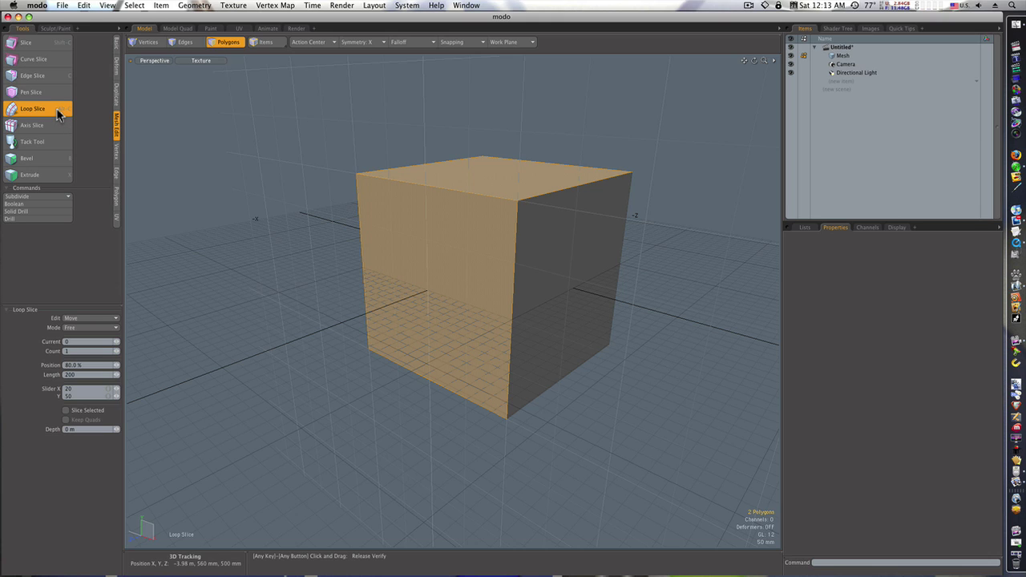
left_click(119, 355)
left_click(114, 329)
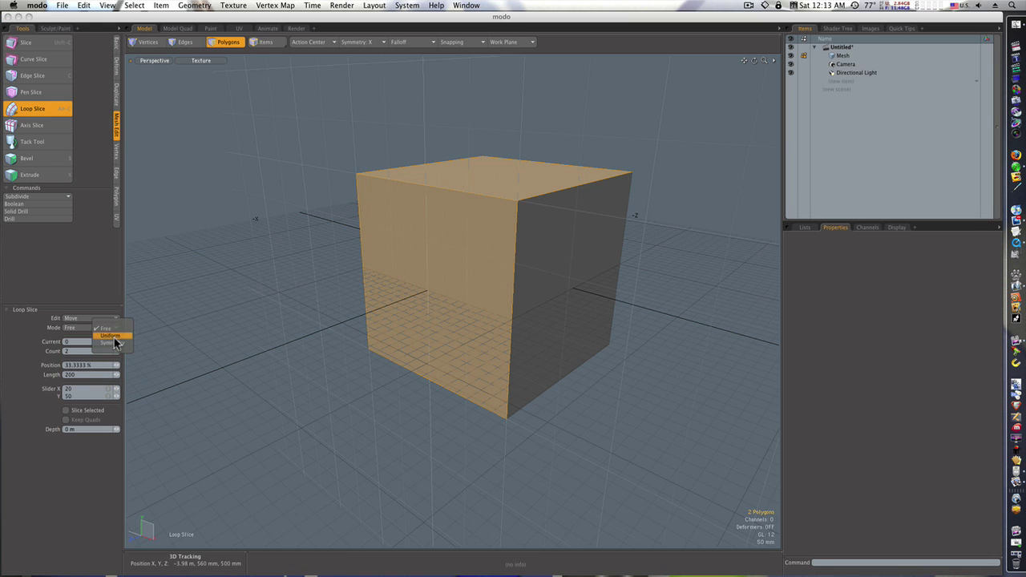
left_click(112, 343)
mouse_move(418, 246)
left_mouse_down()
mouse_move(382, 246)
mouse_move(409, 246)
left_mouse_up()
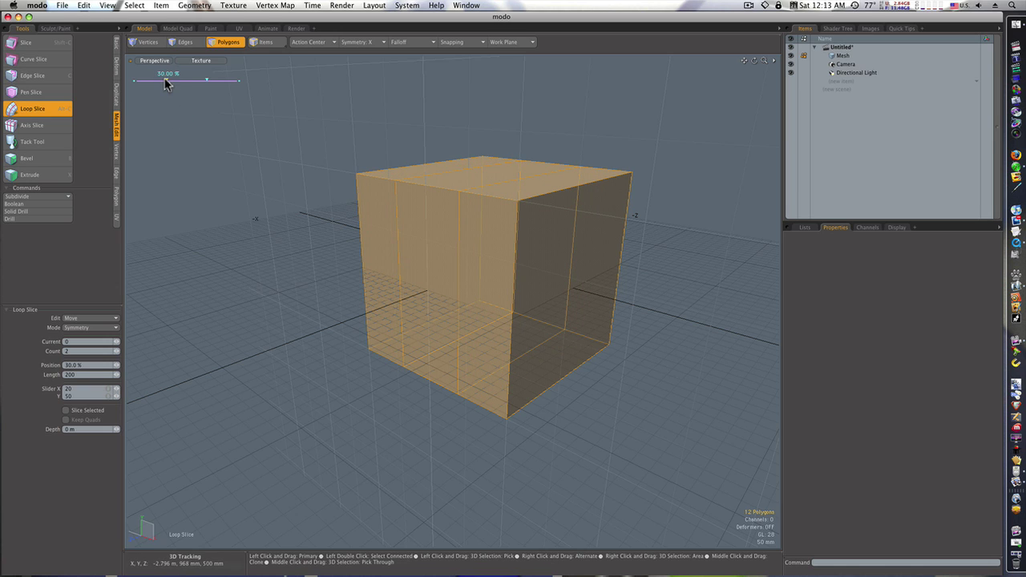
left_click_drag(166, 83, 155, 84)
left_click_drag(350, 214, 345, 239, "alt")
key("space")
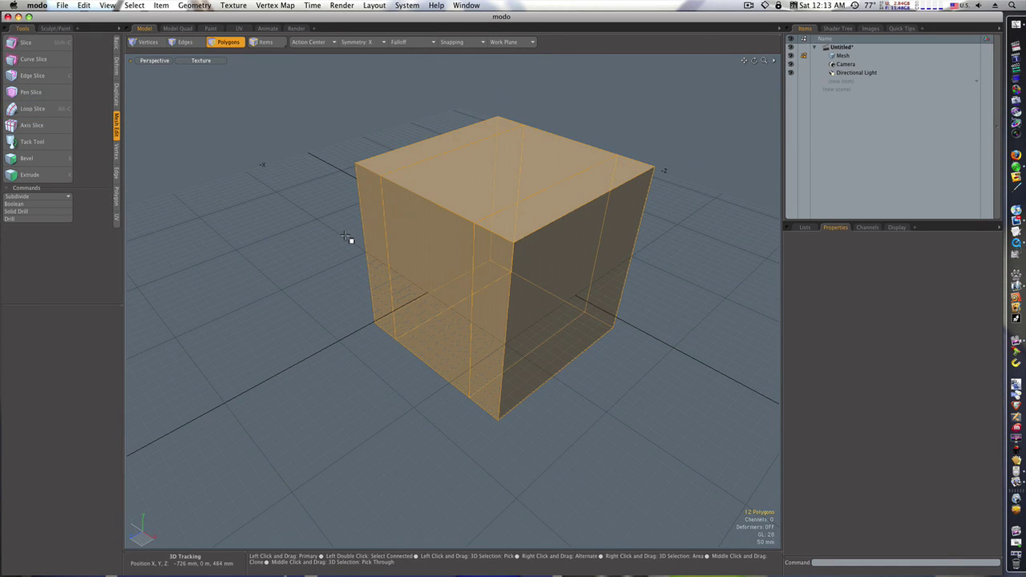
Step: Clear the polygon selection and turn symmetry off
left_click(337, 238)
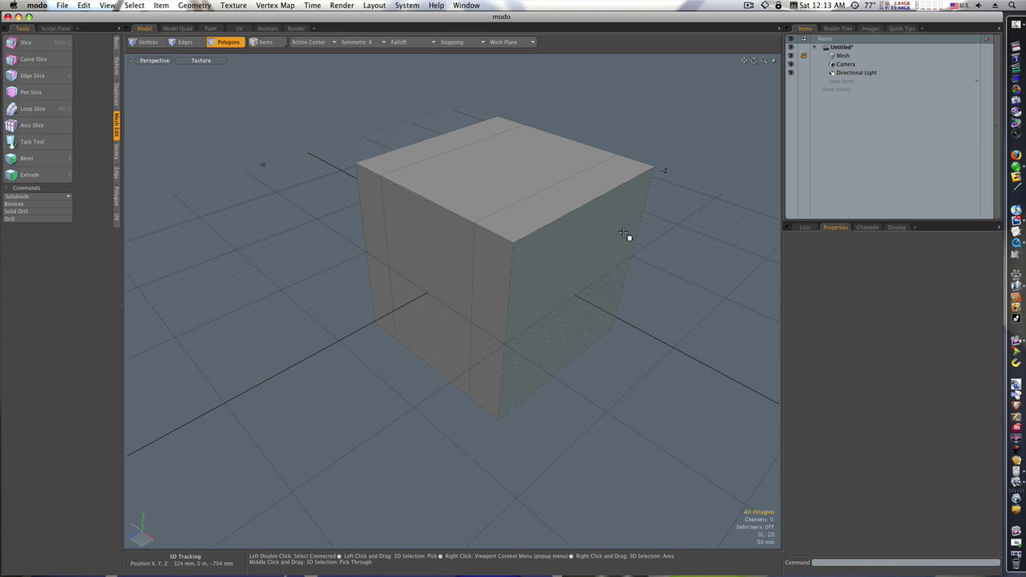
double_click(580, 211)
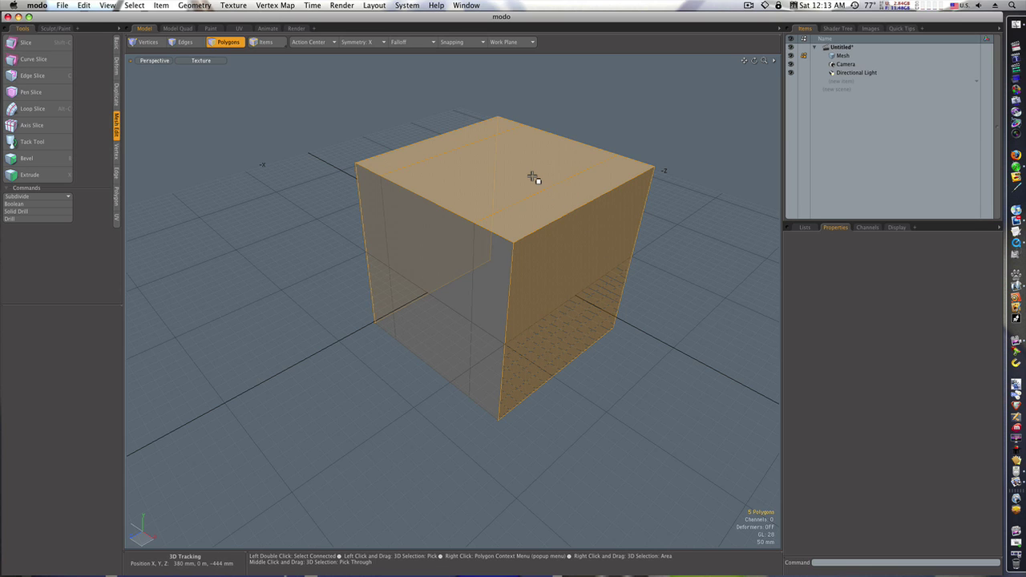
left_click(720, 182)
left_click(361, 42)
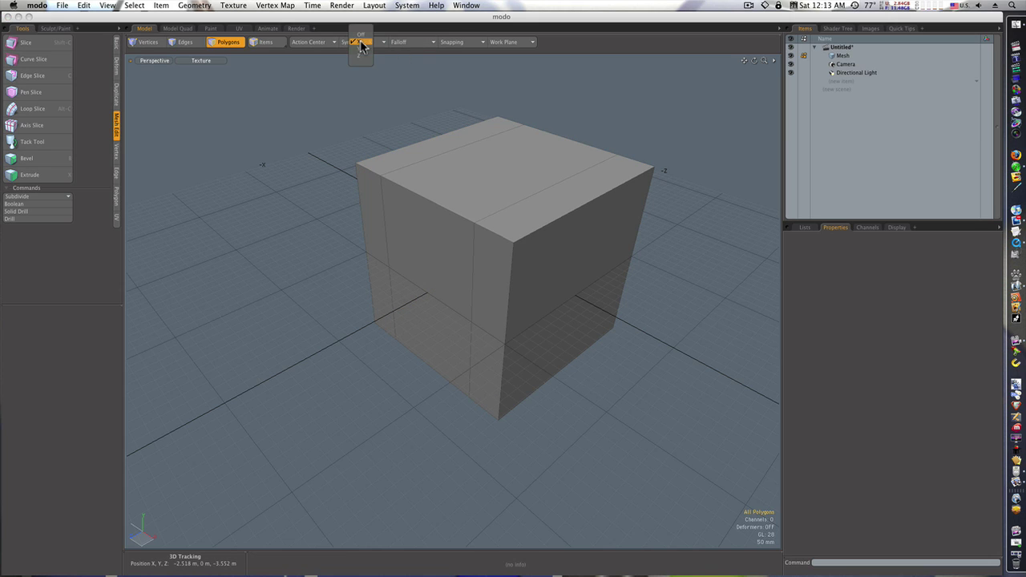
left_click(361, 36)
Step: Loop-slice the top and right faces in Free mode, adding one edge loop at 30%
mouse_move(594, 287)
left_mouse_down()
mouse_move(550, 217)
mouse_move(509, 183)
left_mouse_up()
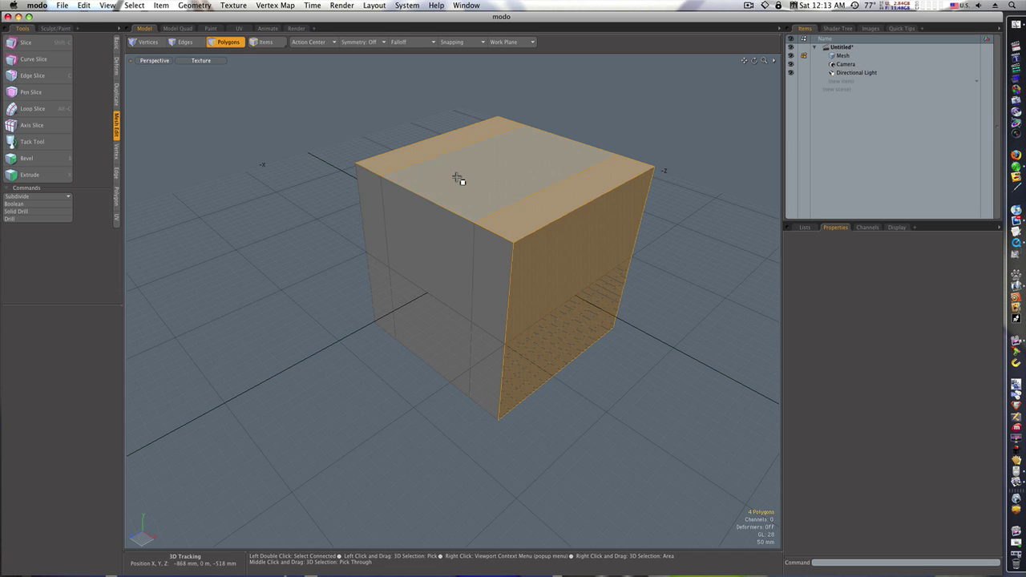
left_click(30, 109)
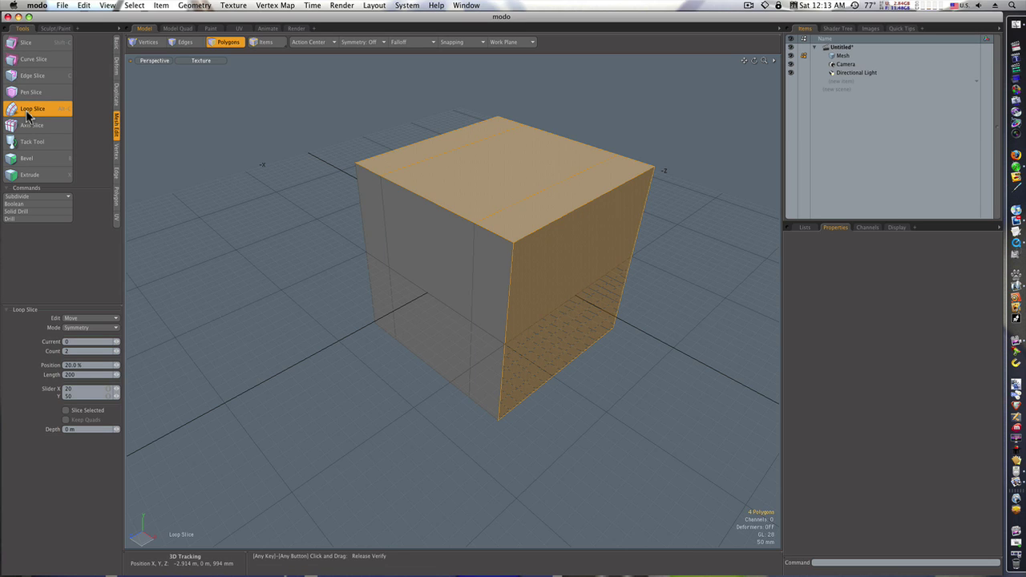
left_click(114, 328)
left_click(110, 311)
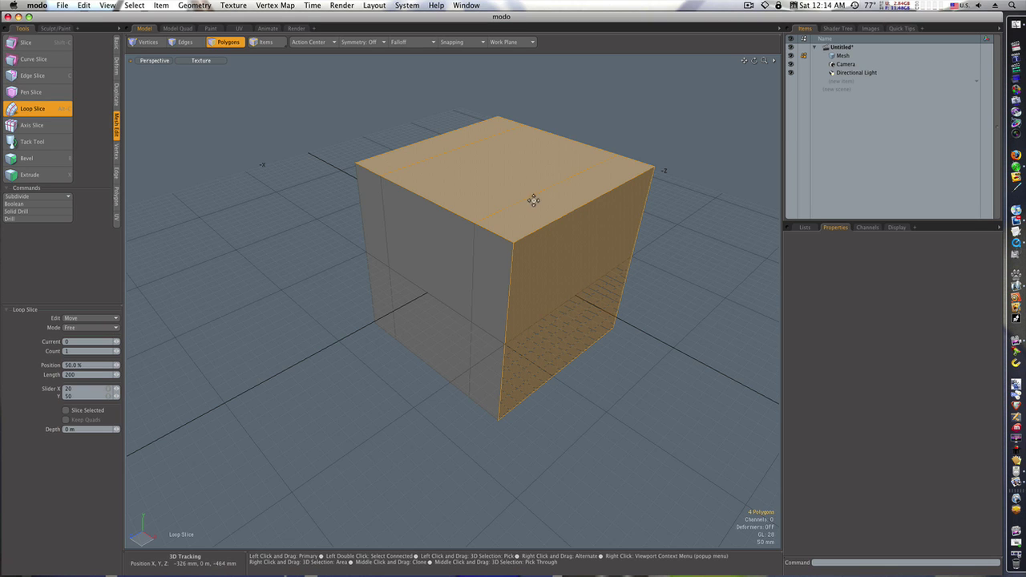
mouse_move(513, 198)
left_mouse_down()
mouse_move(485, 197)
mouse_move(514, 197)
left_mouse_up()
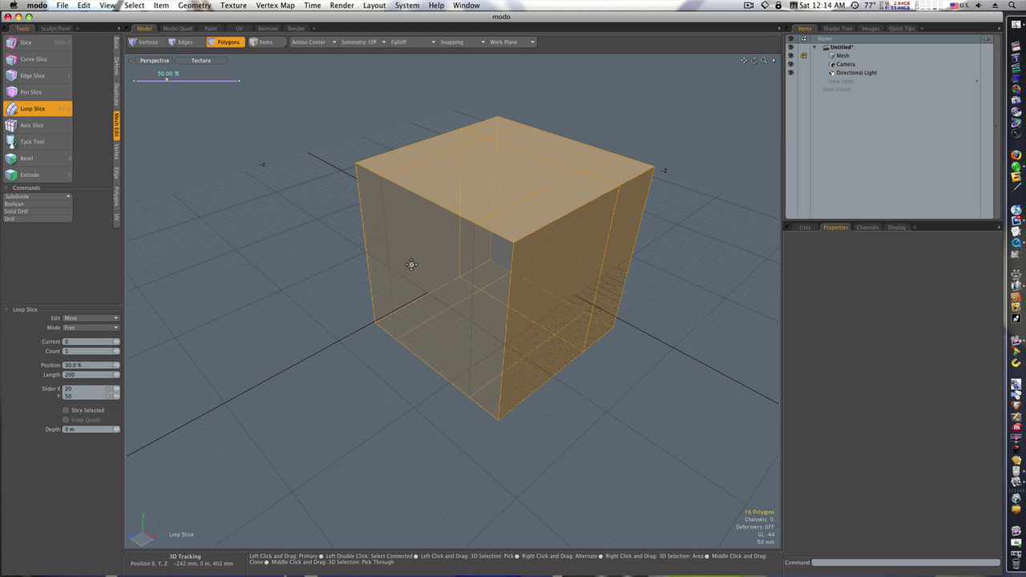
key("space")
left_click(310, 299)
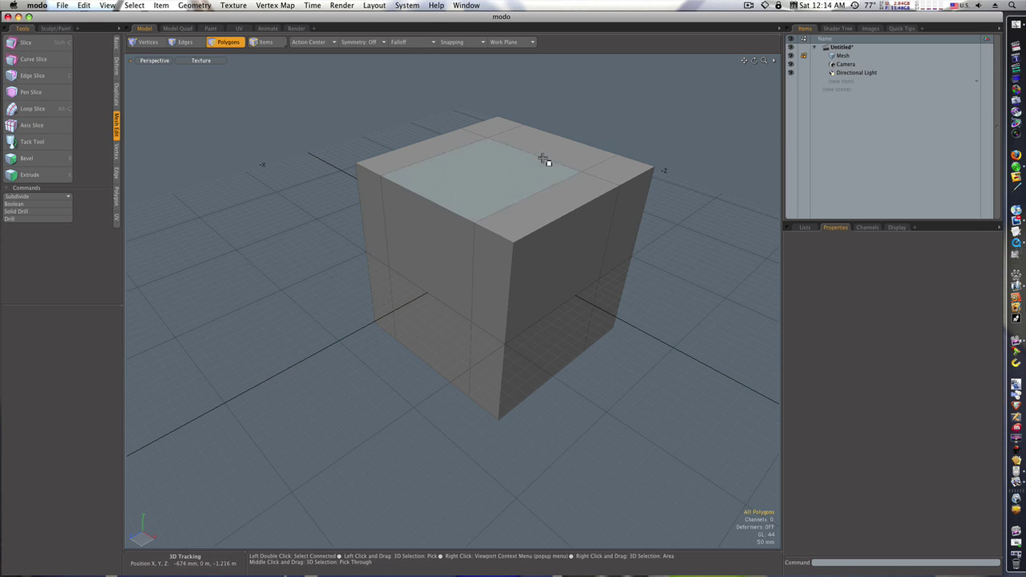
Step: Cut another edge loop through five front and right polygons, near 77.5%
left_click_drag(348, 348, 370, 311, "alt")
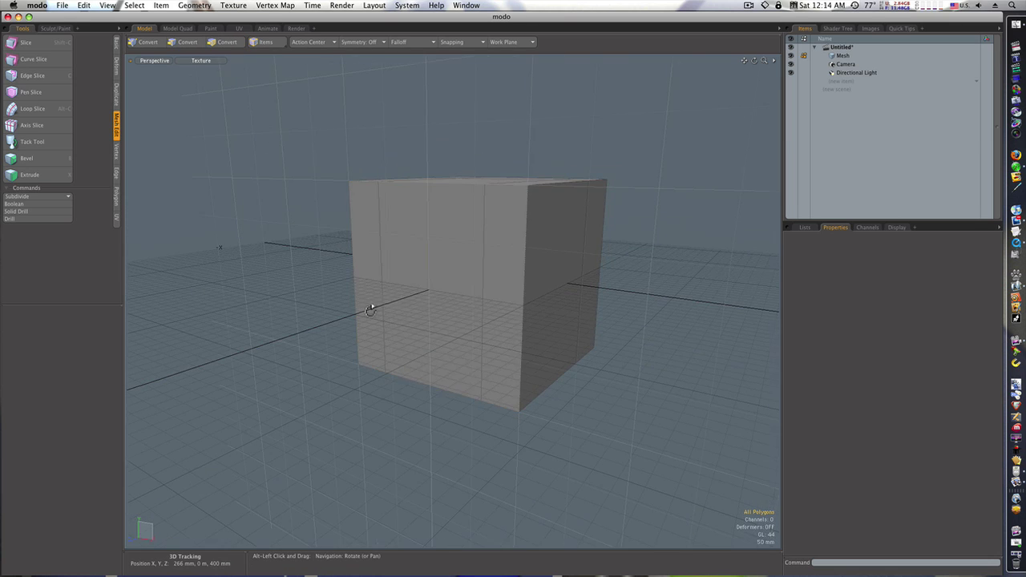
mouse_move(490, 321)
left_mouse_down()
mouse_move(530, 321)
mouse_move(378, 298)
mouse_move(334, 270)
left_mouse_up()
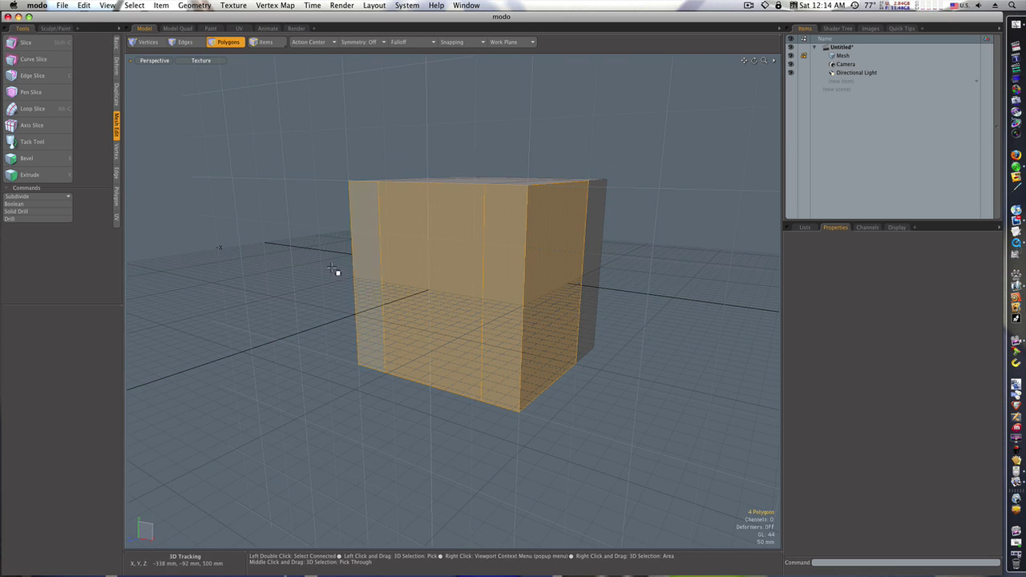
left_click(47, 108)
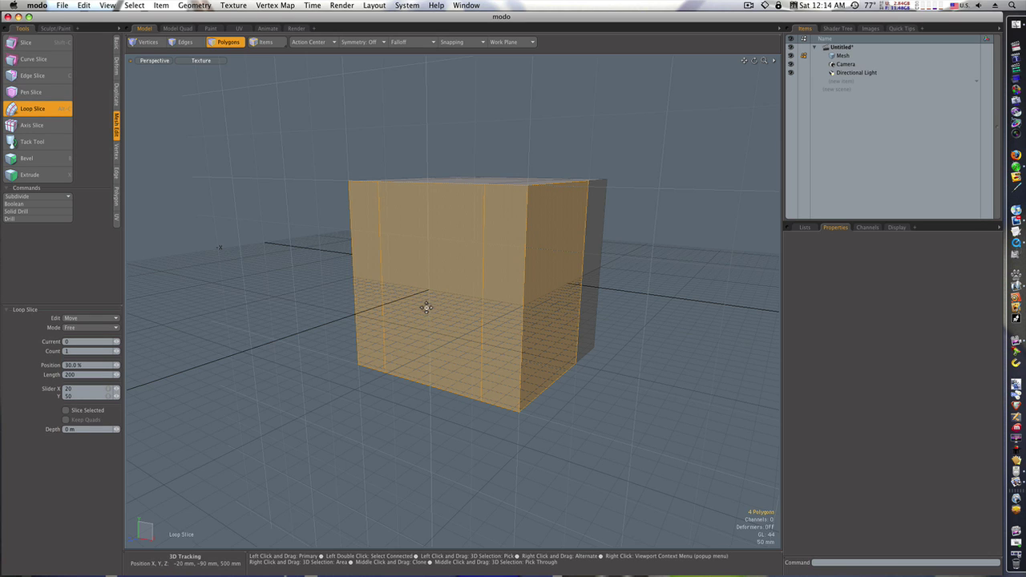
left_click(427, 308)
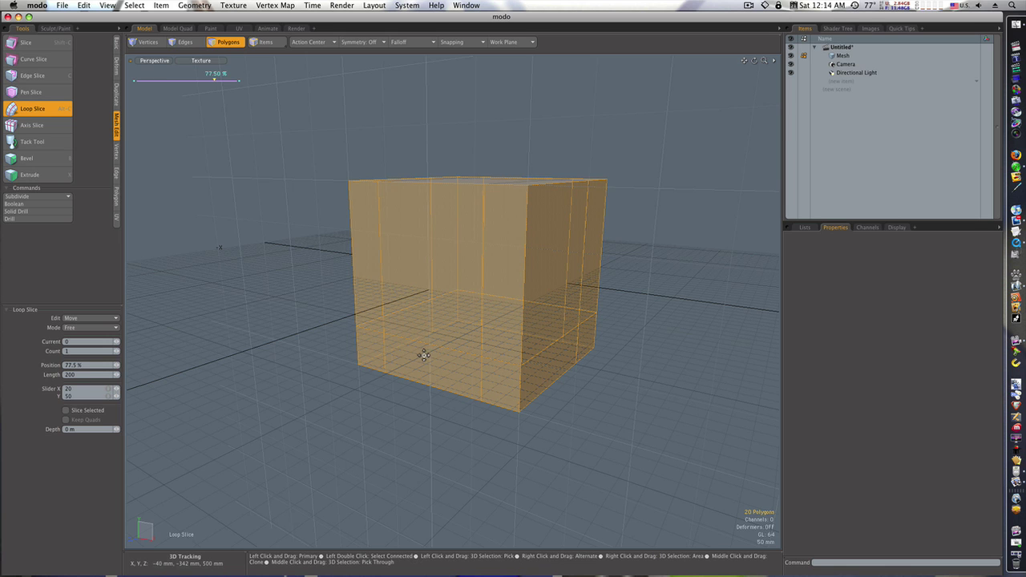
key("space")
left_click(326, 387)
left_click_drag(358, 376, 355, 406, "alt")
Step: Delete the cube's top and front centre panels
key("3")
left_click(465, 190)
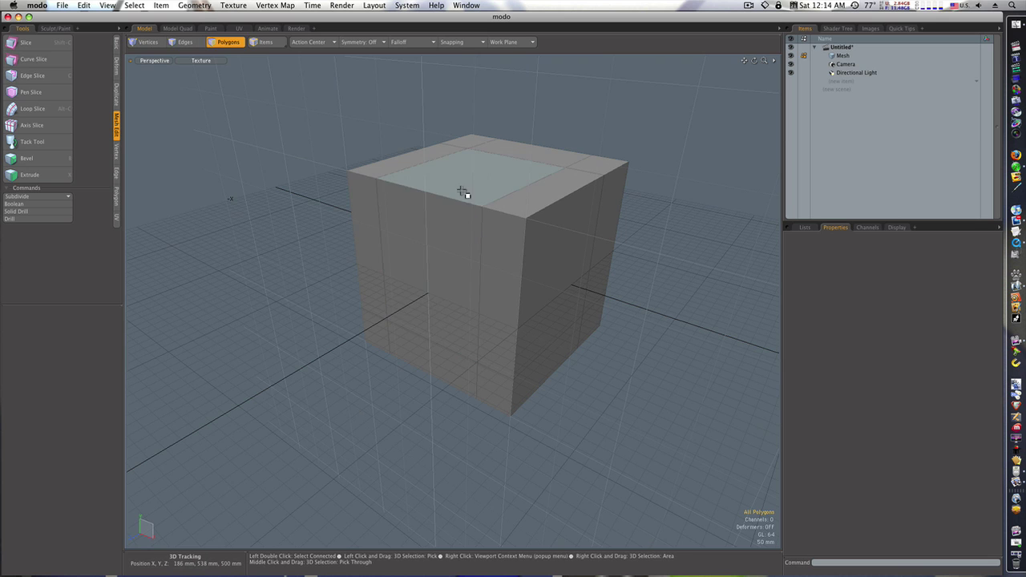
left_click(446, 227, "shift")
key("Delete")
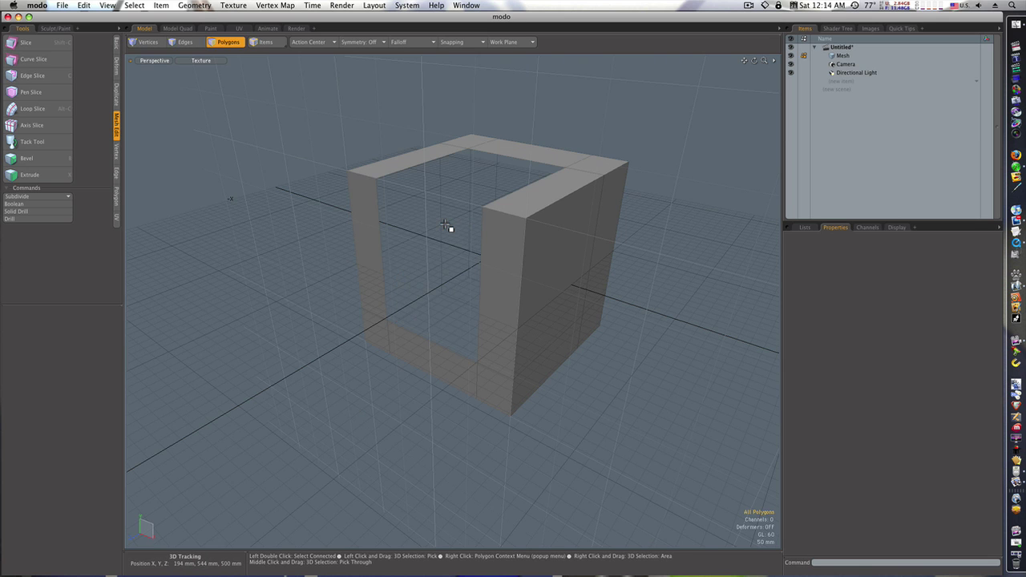
left_click_drag(449, 220, 423, 214, "alt")
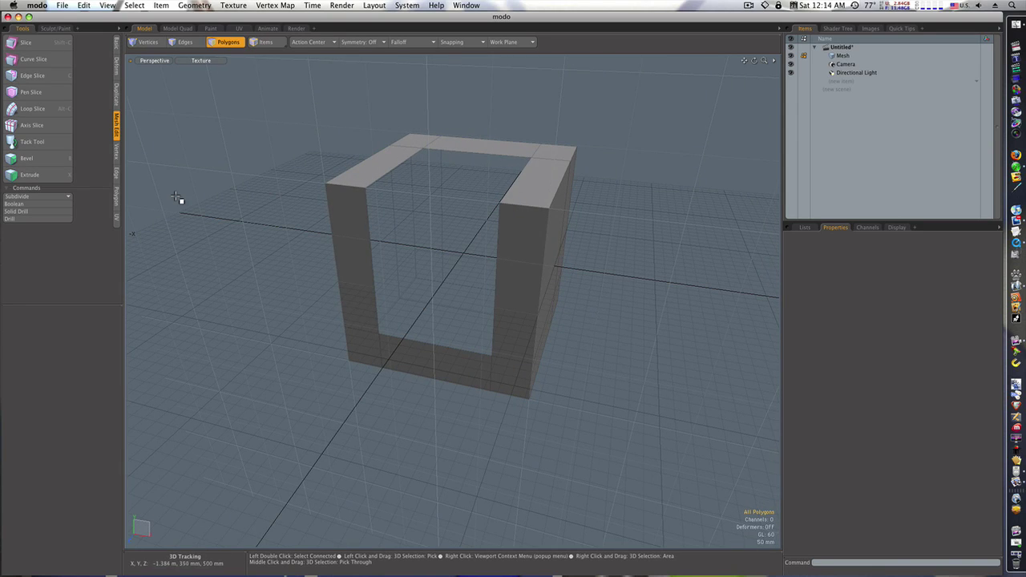
Step: Select the frame's two opposite inner top edges in Edges mode
key("2")
key("ctrl+b")
left_click(215, 246)
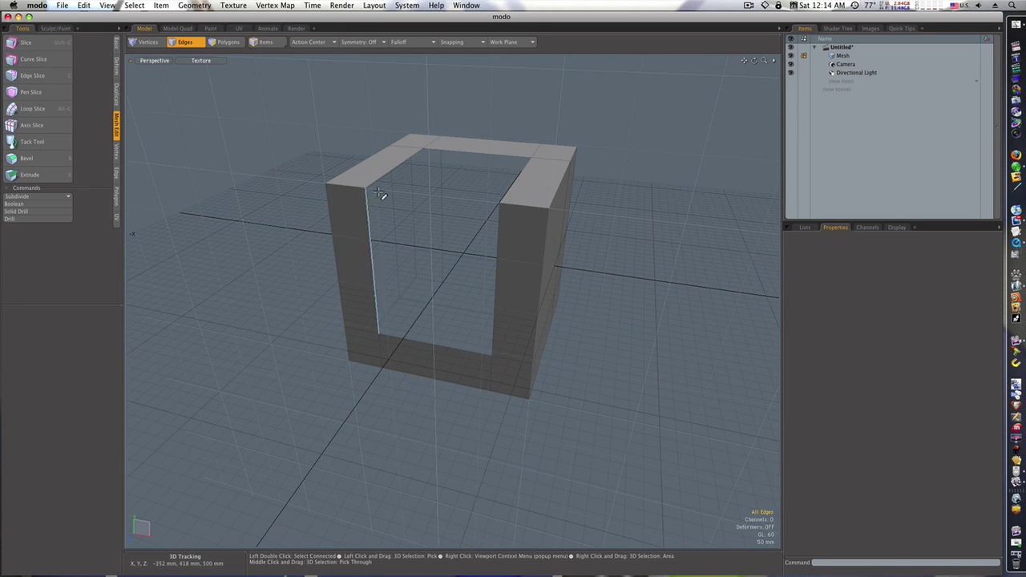
left_click(390, 174)
left_click_drag(386, 187, 482, 186, "alt")
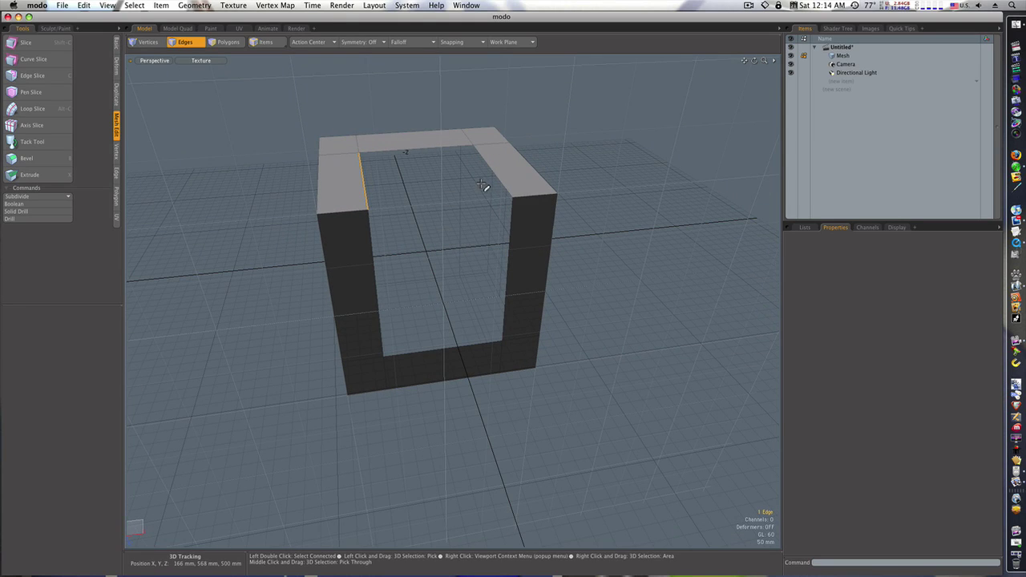
key("shift")
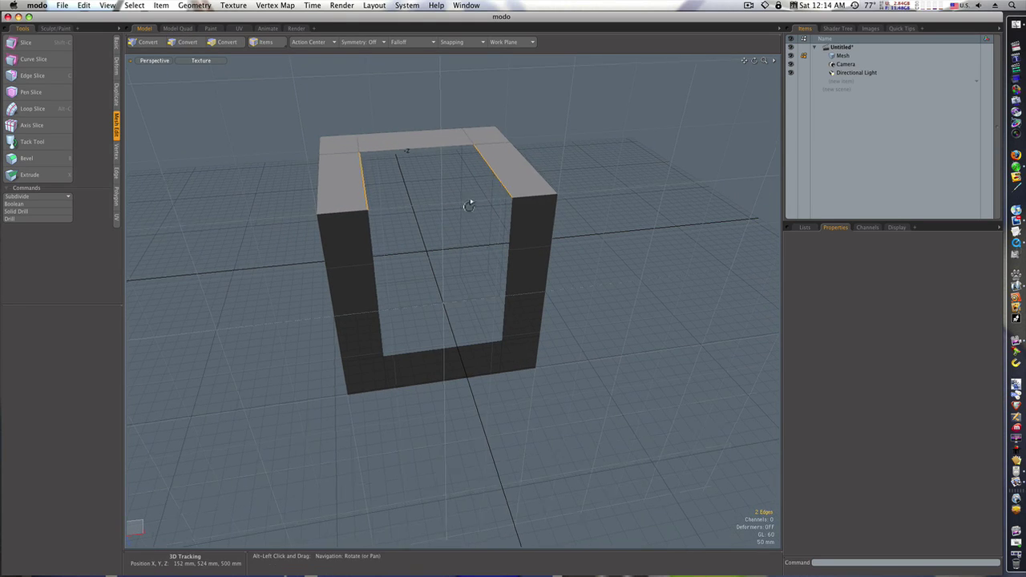
left_click_drag(470, 206, 428, 195, "alt")
left_click(117, 175)
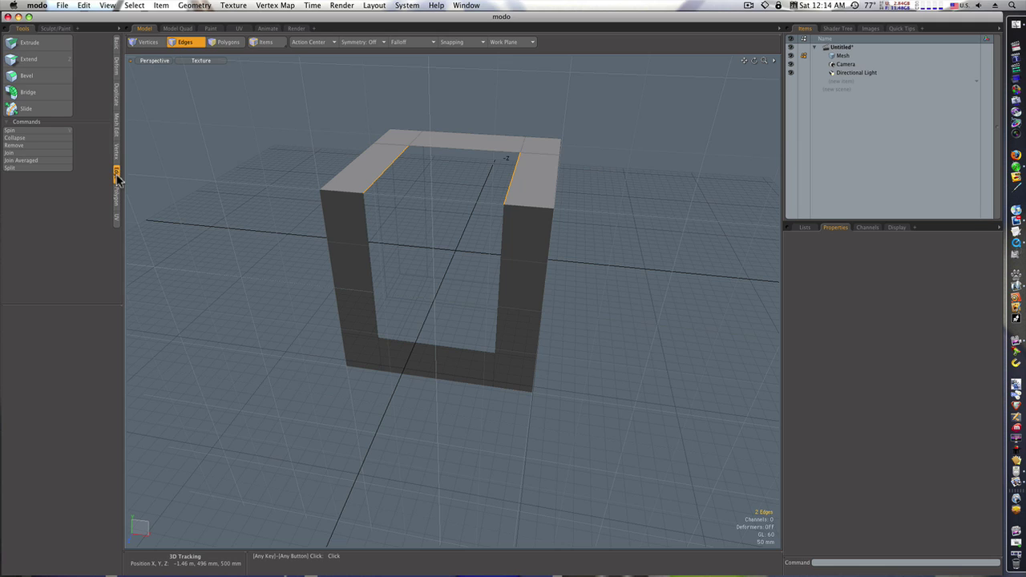
Step: Extend the two inner edges straight down, Offset Y about -726 mm, forming inner walls
left_click(41, 61)
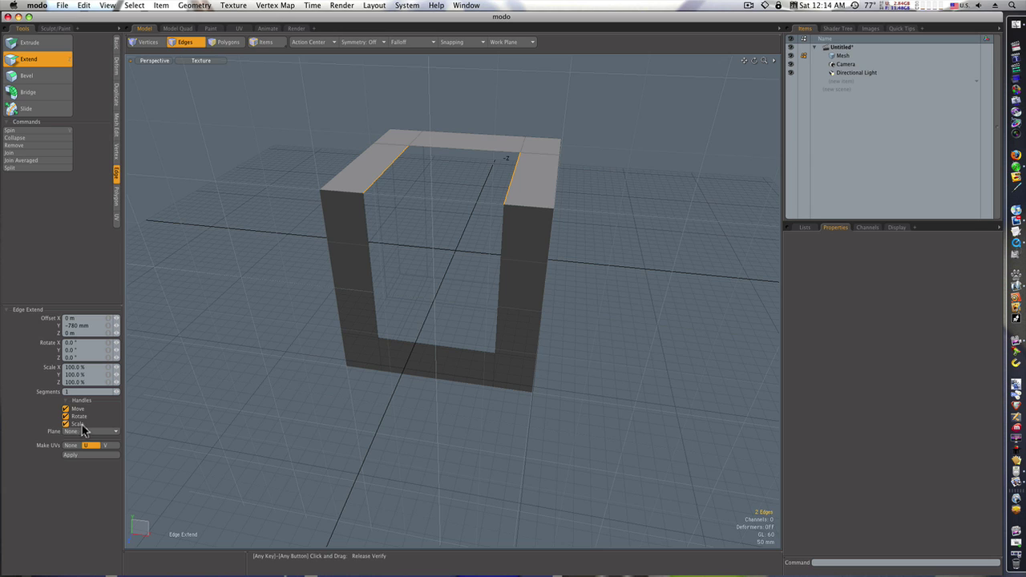
left_click(494, 161)
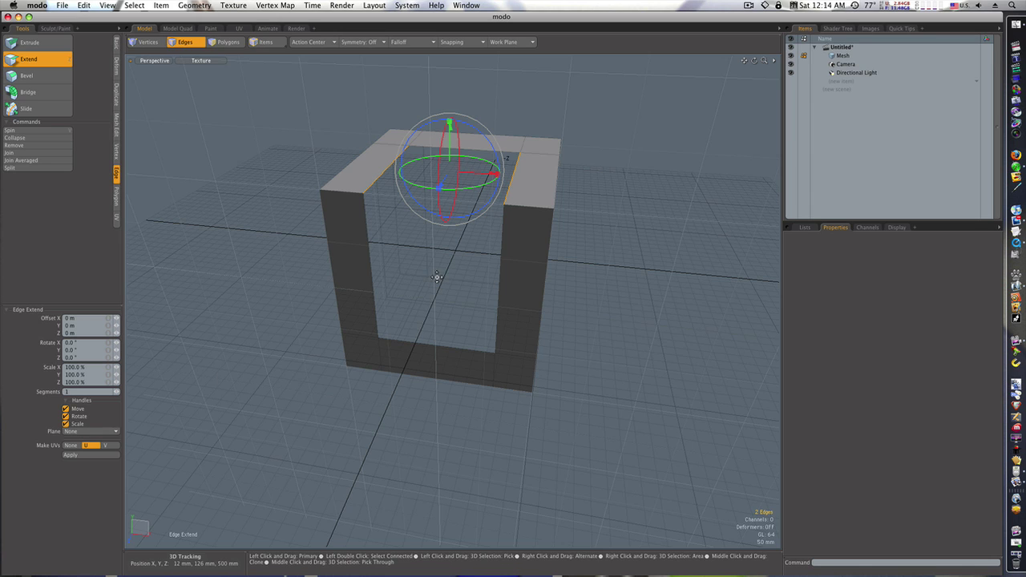
left_click_drag(452, 130, 451, 265)
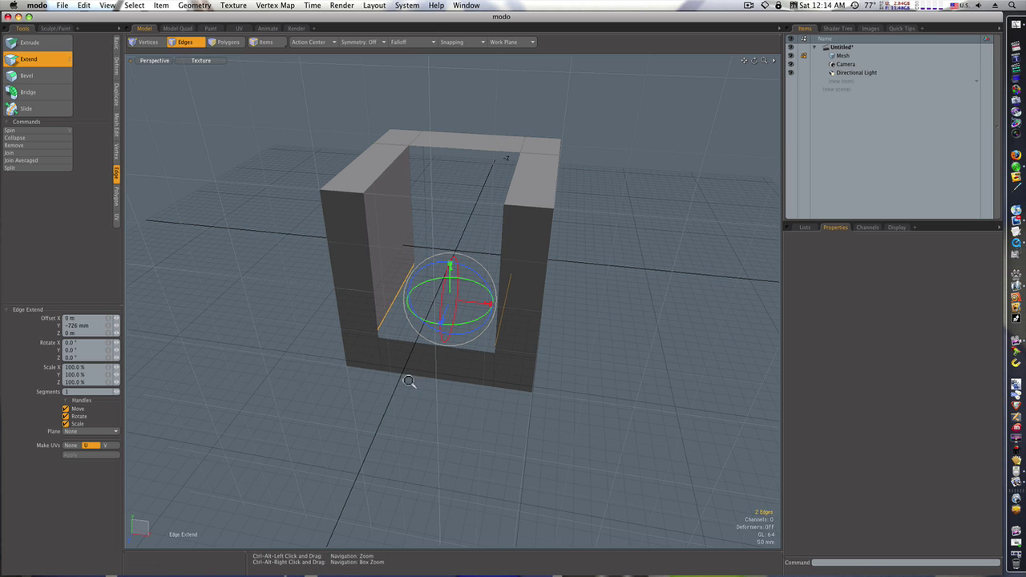
left_click_drag(409, 385, 510, 370, "ctrl+alt")
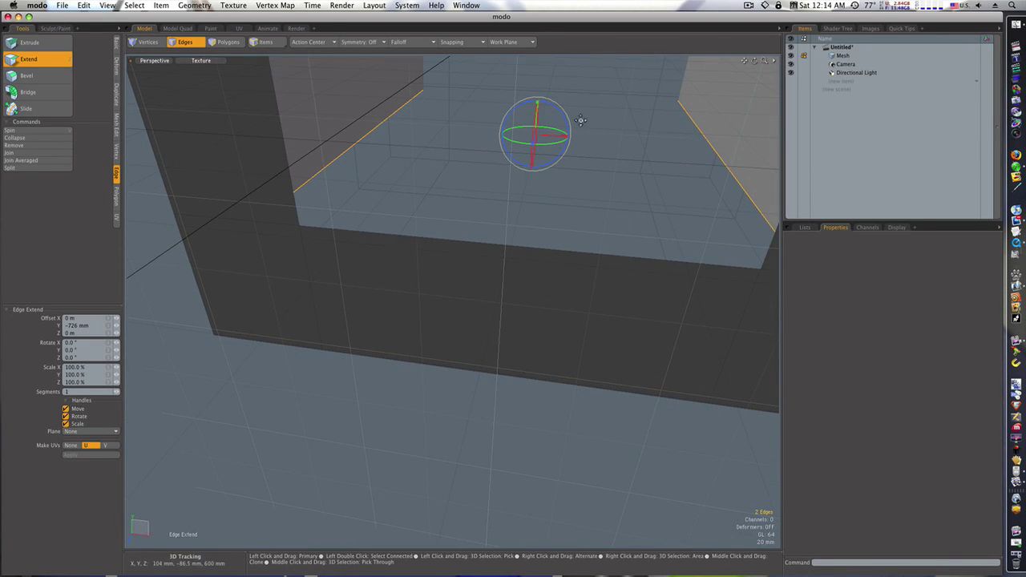
left_click_drag(605, 160, 571, 148, "alt")
Step: Weld the first inner-wall corner vertex onto the frame with Join Averaged
key("space")
left_click(456, 200)
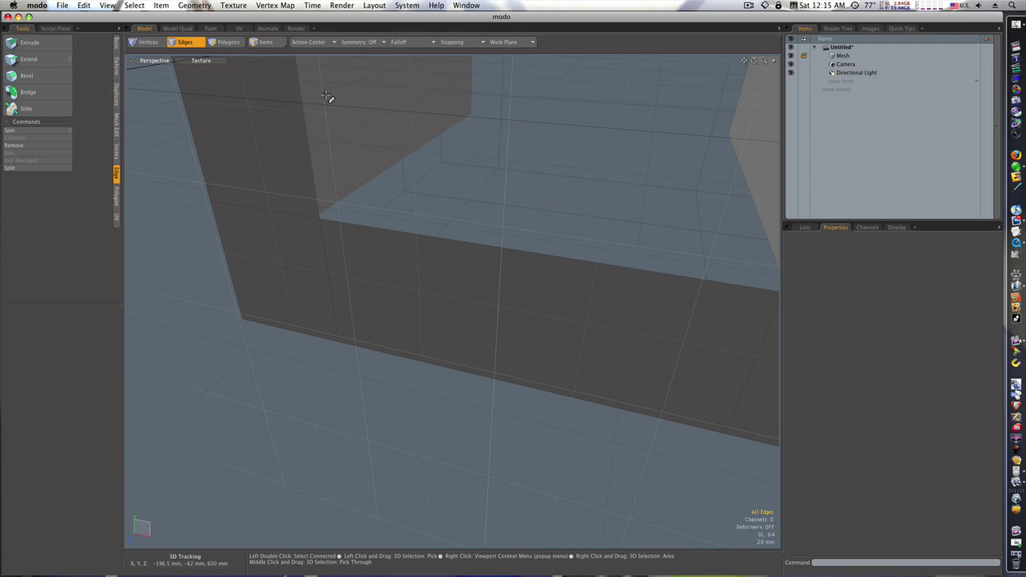
key("3")
key("1")
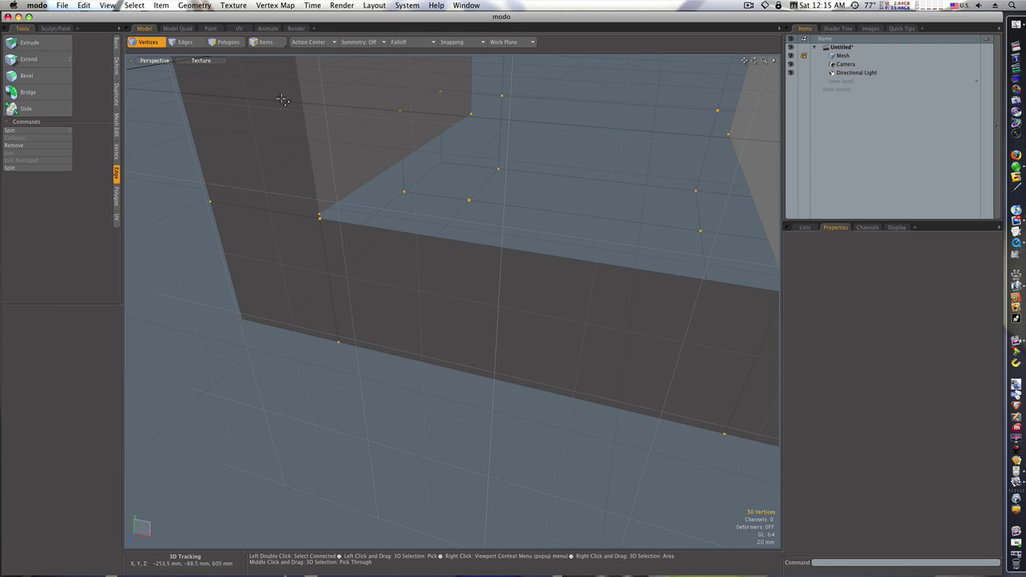
left_click(321, 219)
left_click(116, 151)
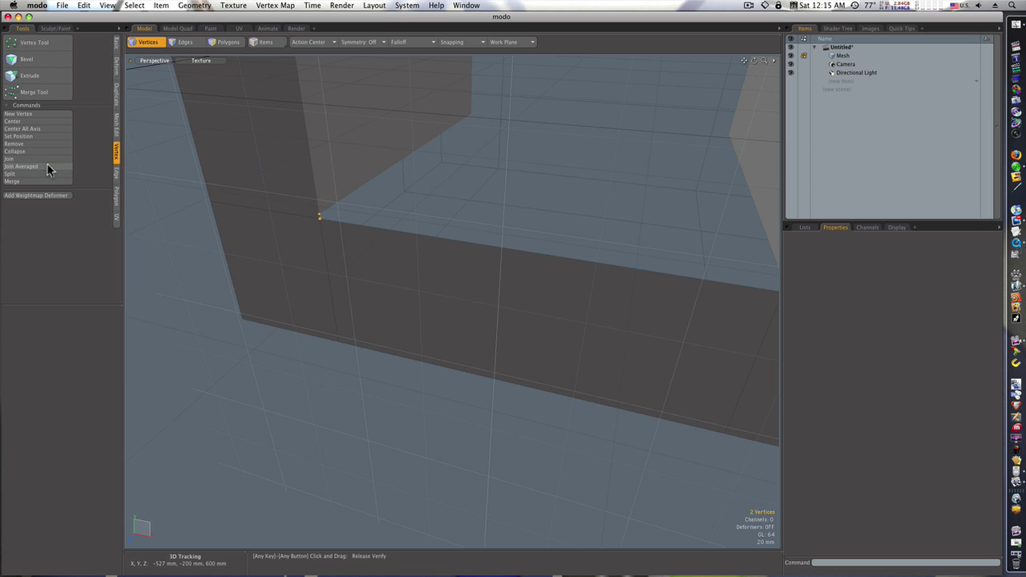
left_click(24, 166)
left_click(505, 274)
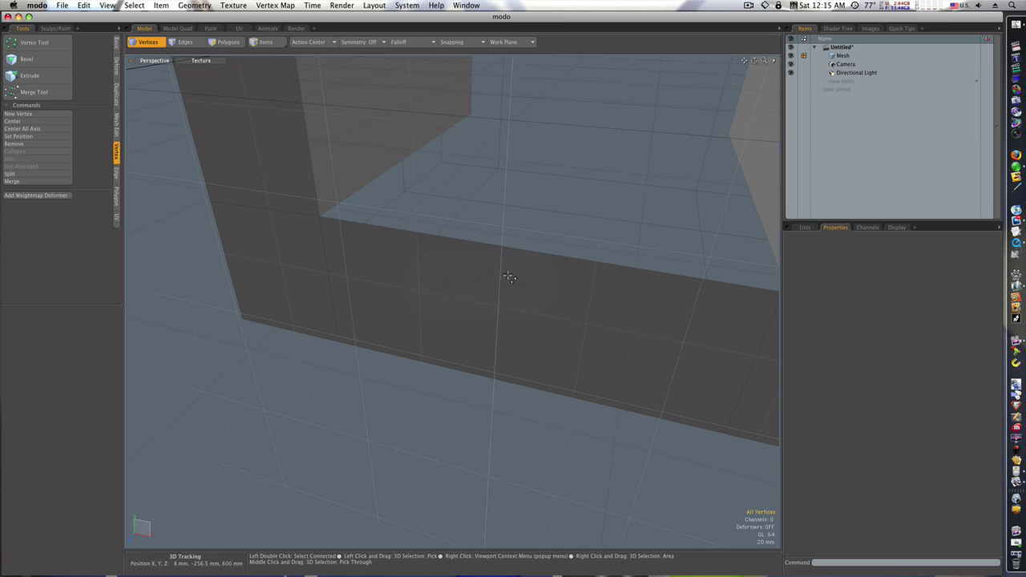
Step: Join Averaged the overlapping vertex pair at the other inner corner
left_click_drag(518, 275, 692, 305, "ctrl+alt")
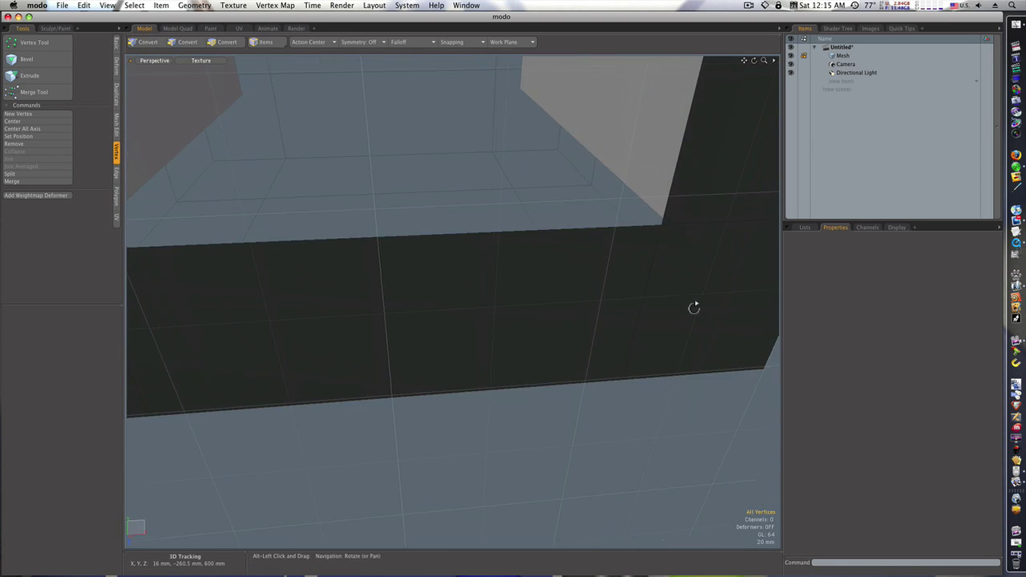
left_click(661, 222)
left_click(36, 166)
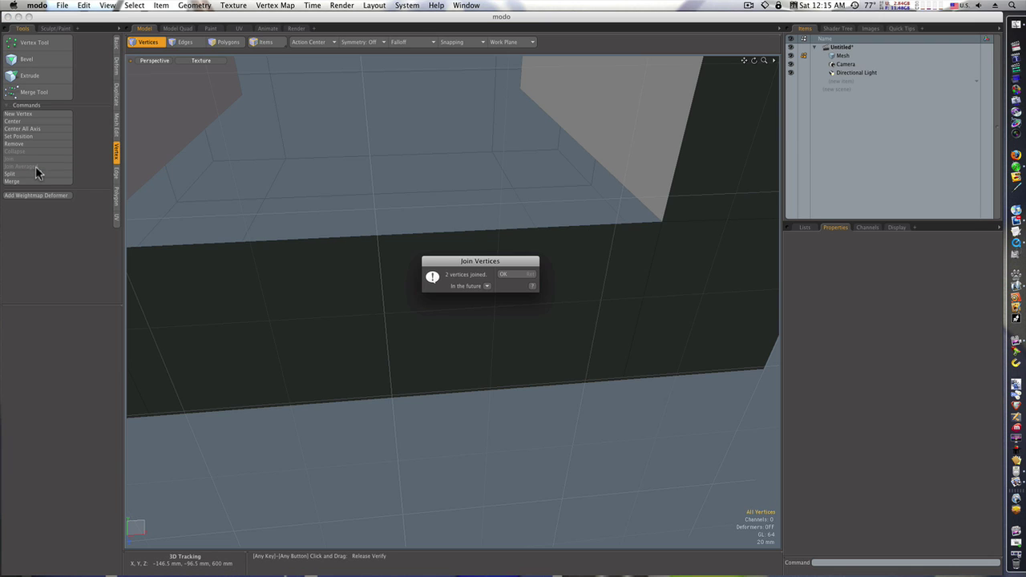
left_click(508, 277)
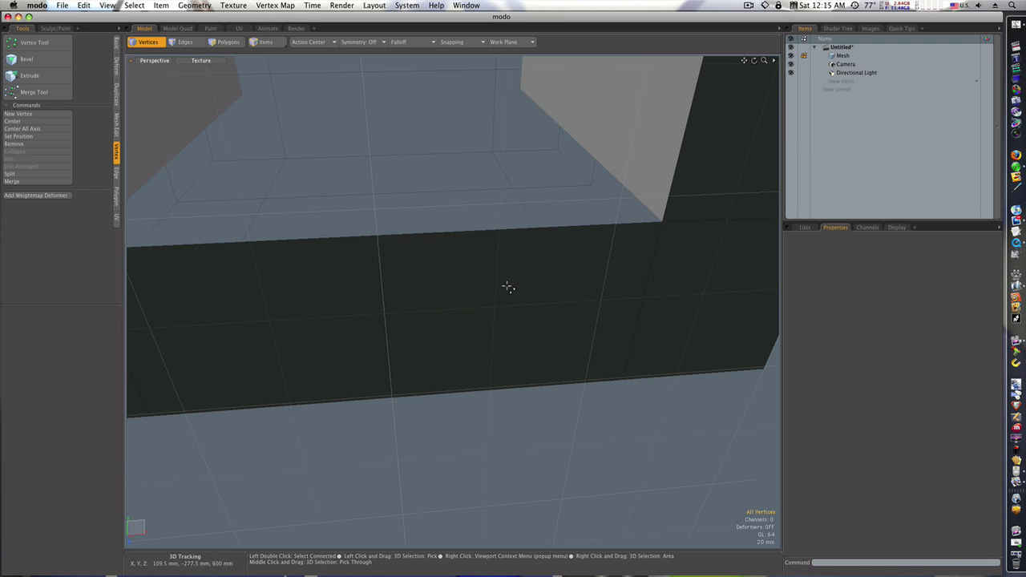
mouse_move(506, 289)
left_mouse_down("ctrl+alt")
mouse_move(459, 295)
mouse_move(500, 275)
mouse_move(451, 271)
mouse_move(509, 284)
left_mouse_up("ctrl+alt")
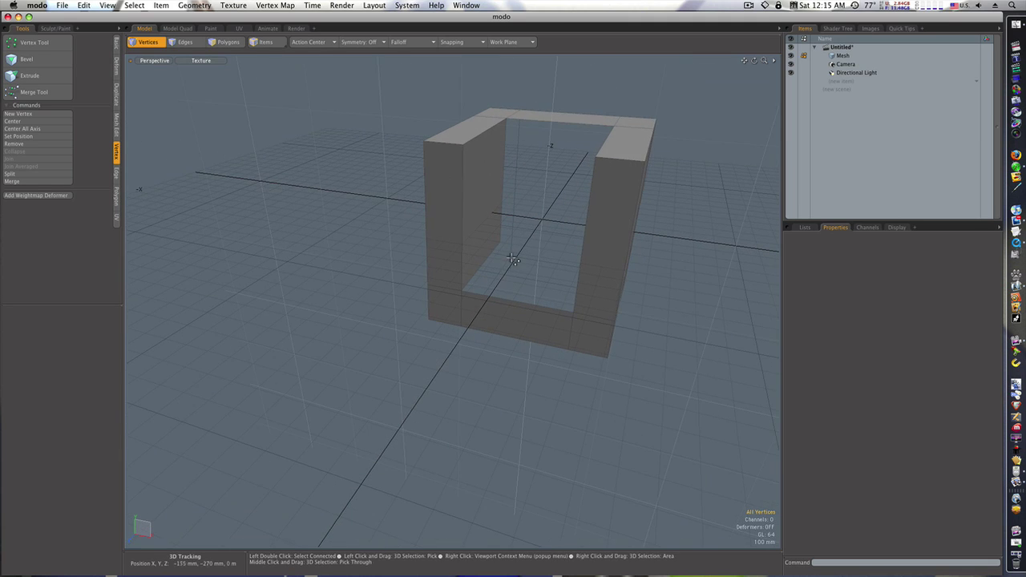
Step: Select the inner vertical edges of the walls in Edges mode
key("2")
key("3")
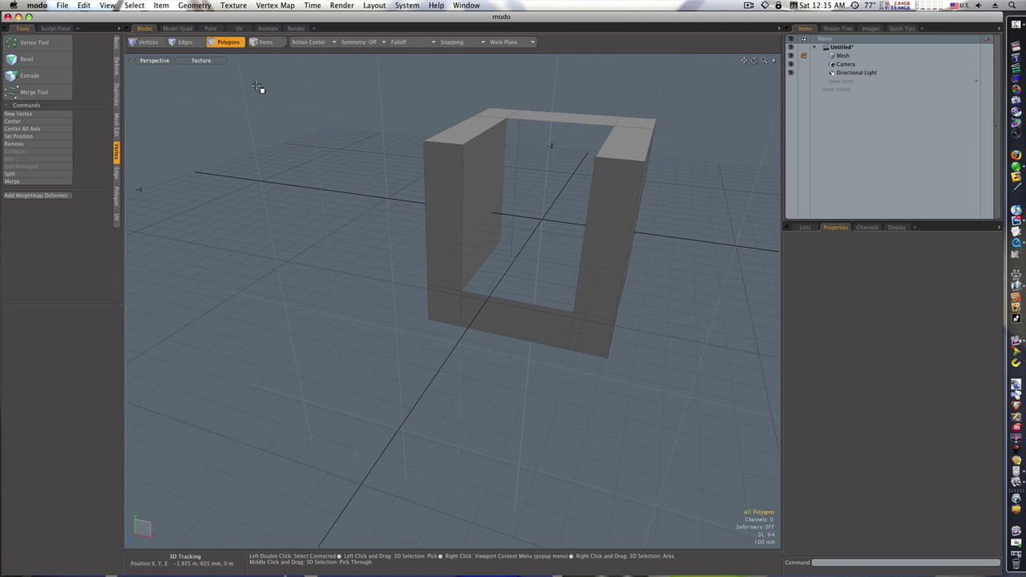
key("1")
key("3")
key("1")
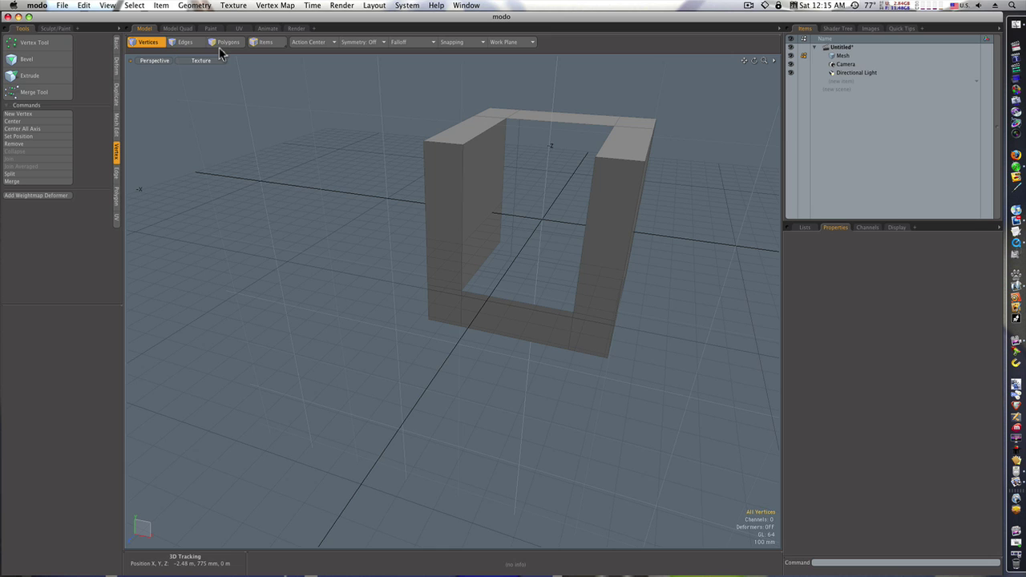
key("2")
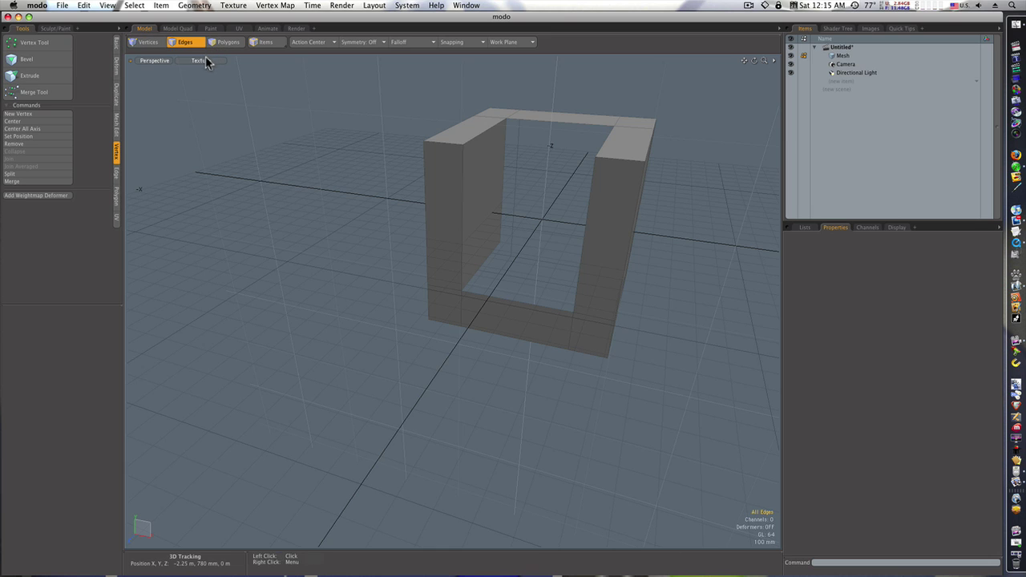
left_click(493, 255)
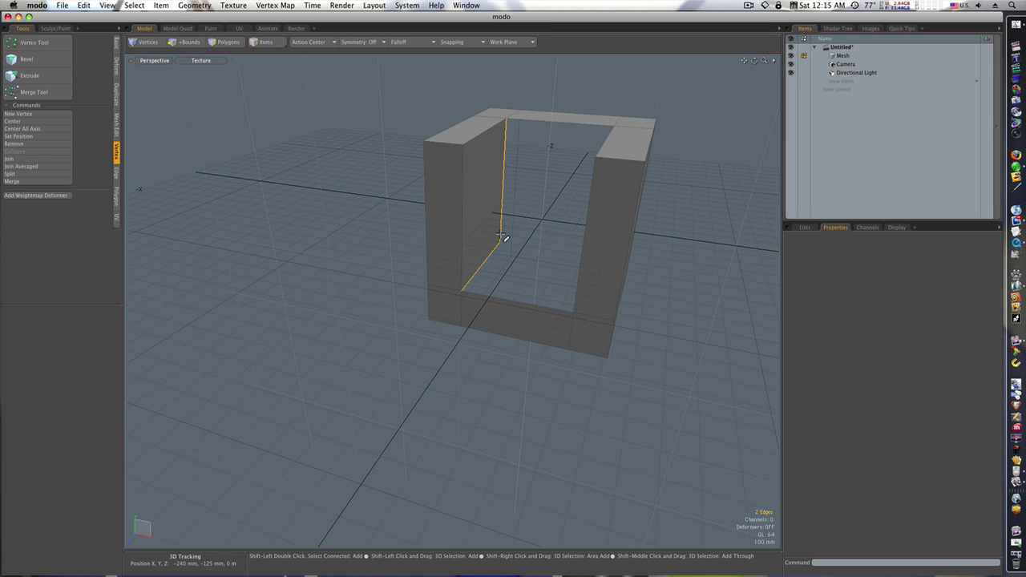
left_click_drag(501, 236, 546, 247, "alt")
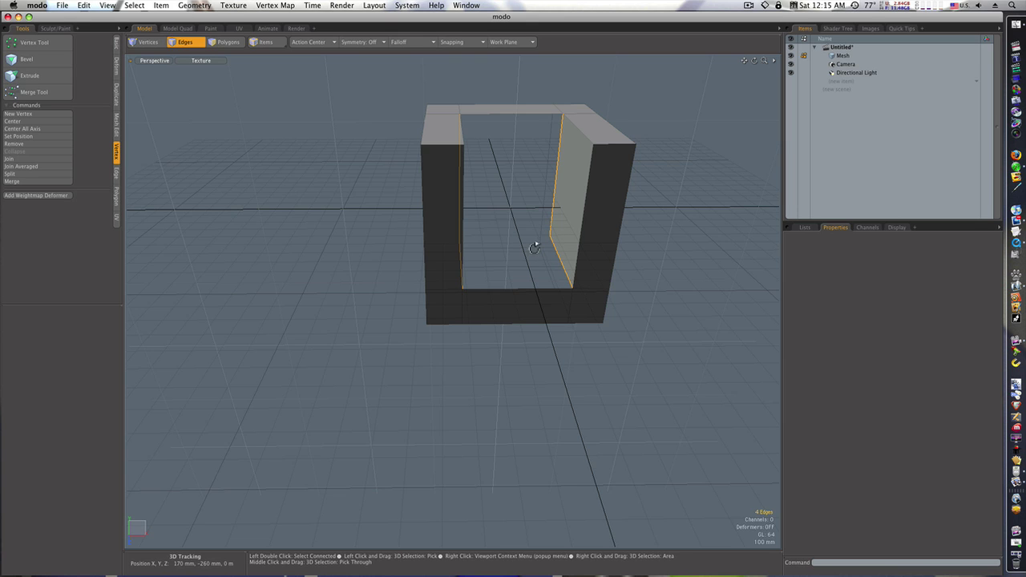
left_click_drag(536, 241, 505, 239, "alt")
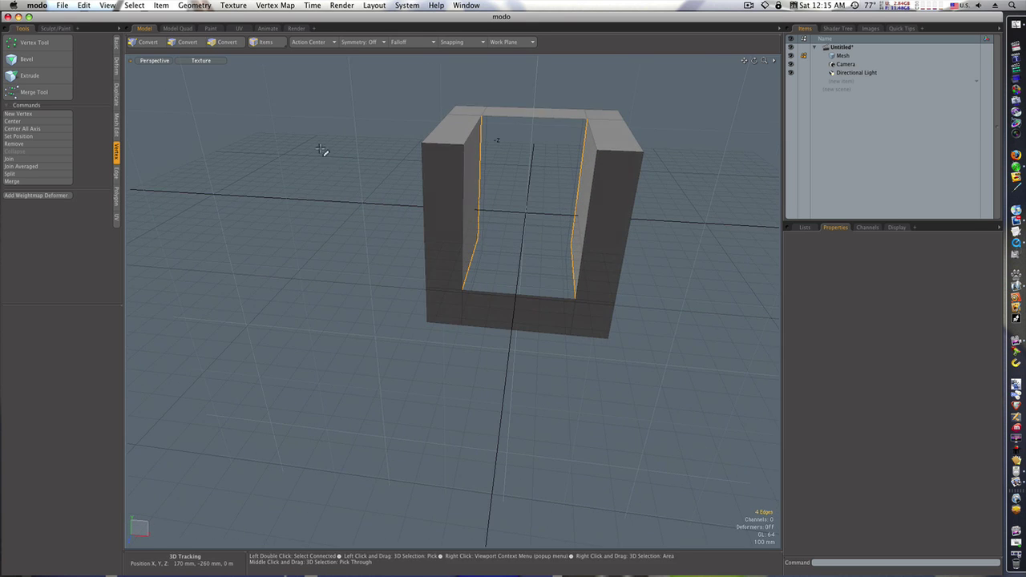
Step: Bridge the selected edges to fill the gap with a polygon, then deselect
left_click(116, 176)
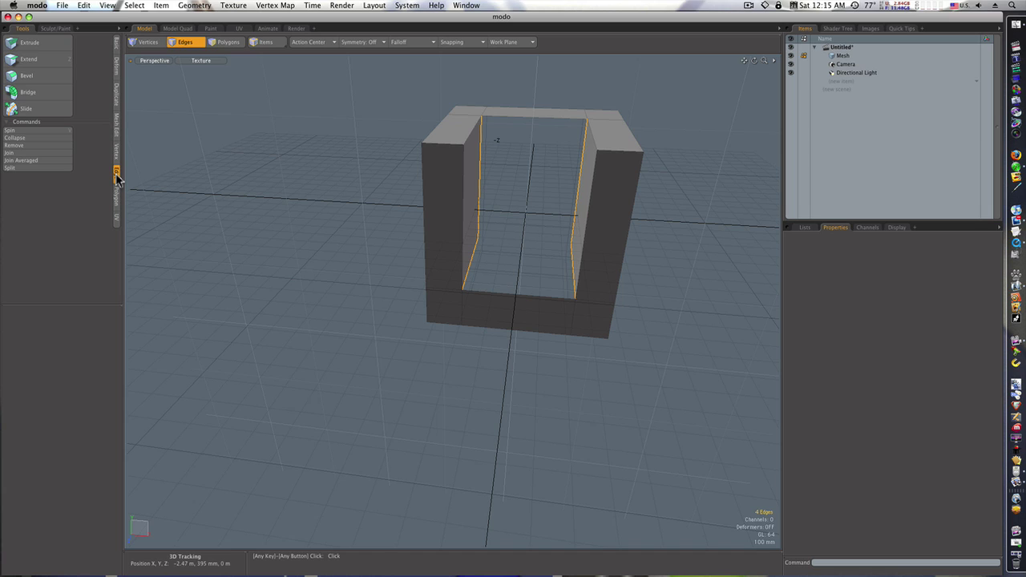
left_click(32, 92)
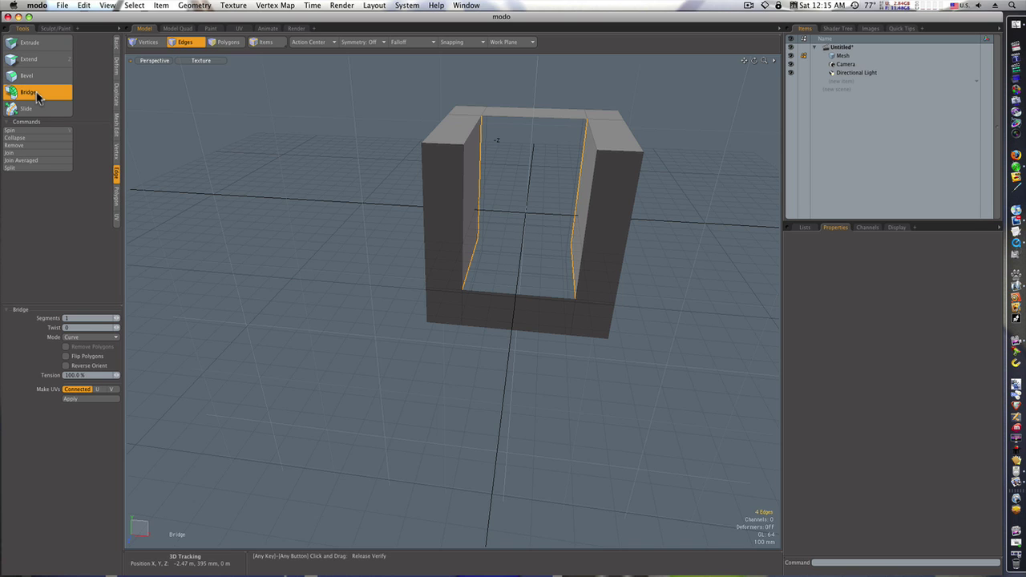
left_click(545, 252)
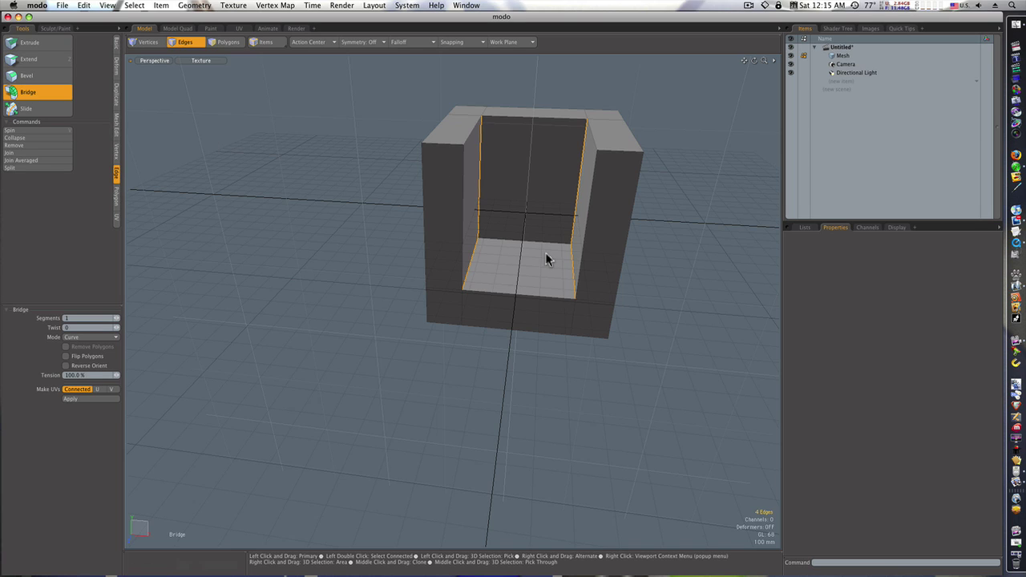
left_click_drag(543, 245, 516, 246, "alt")
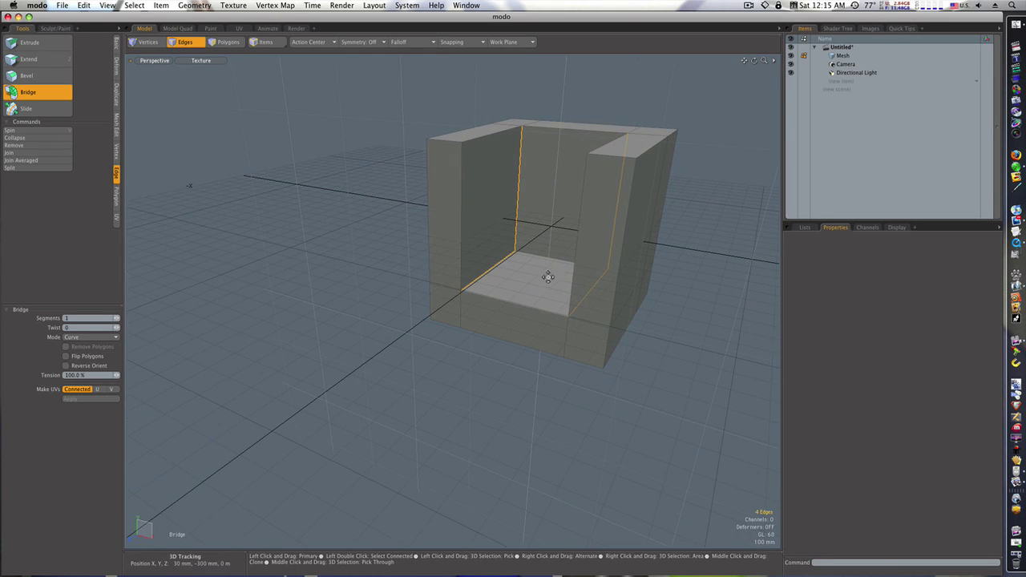
key("space")
left_click(399, 283)
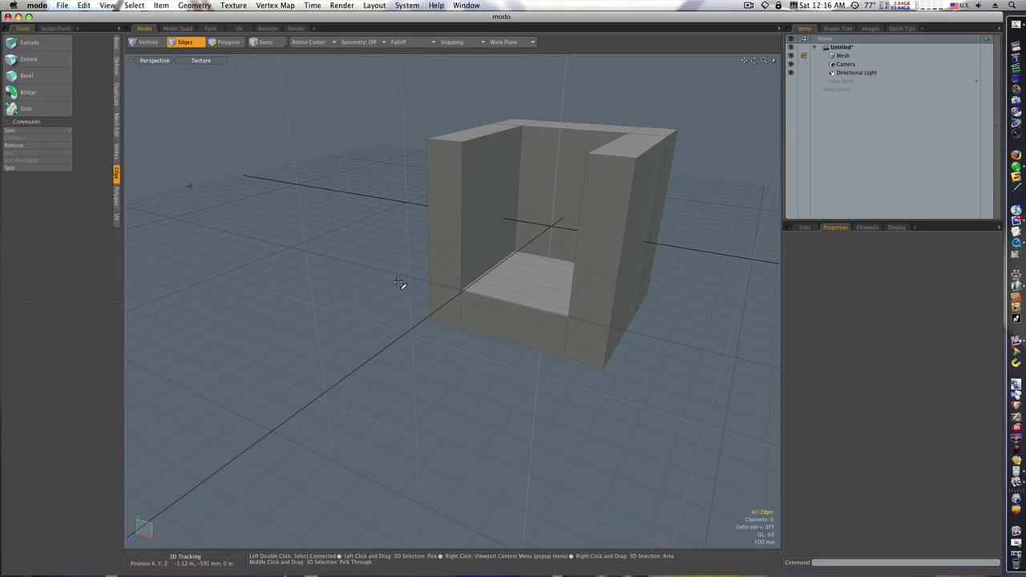
Step: Select the chair mesh in Items mode and scale it vertically to 73.5%
left_click(265, 44)
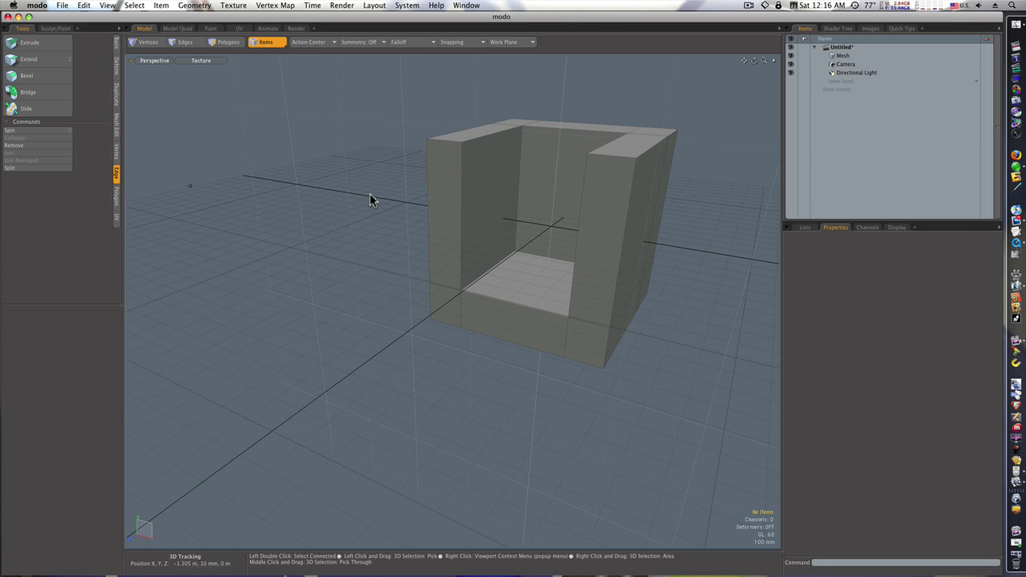
key("e")
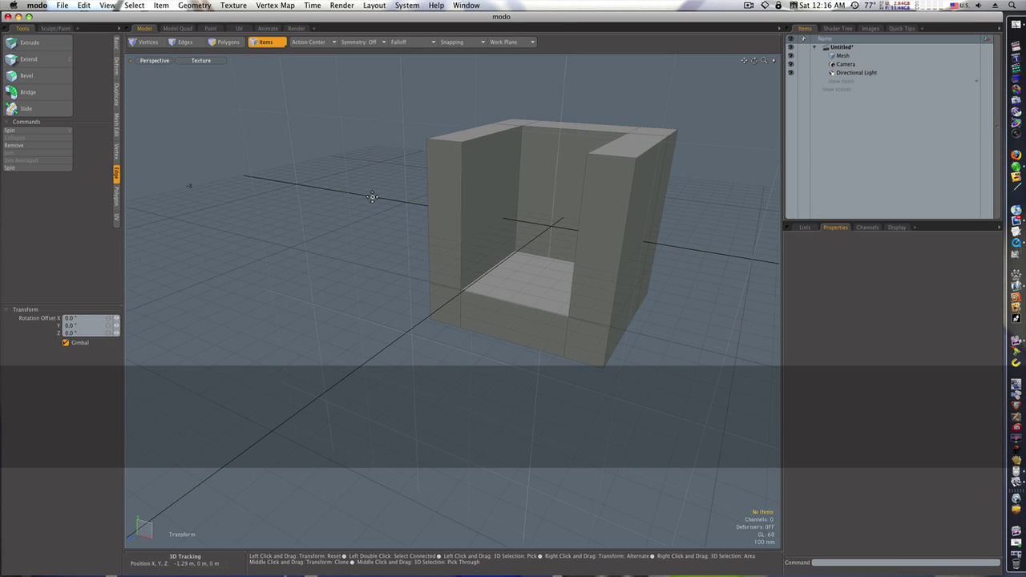
left_click(116, 46)
left_click(494, 257)
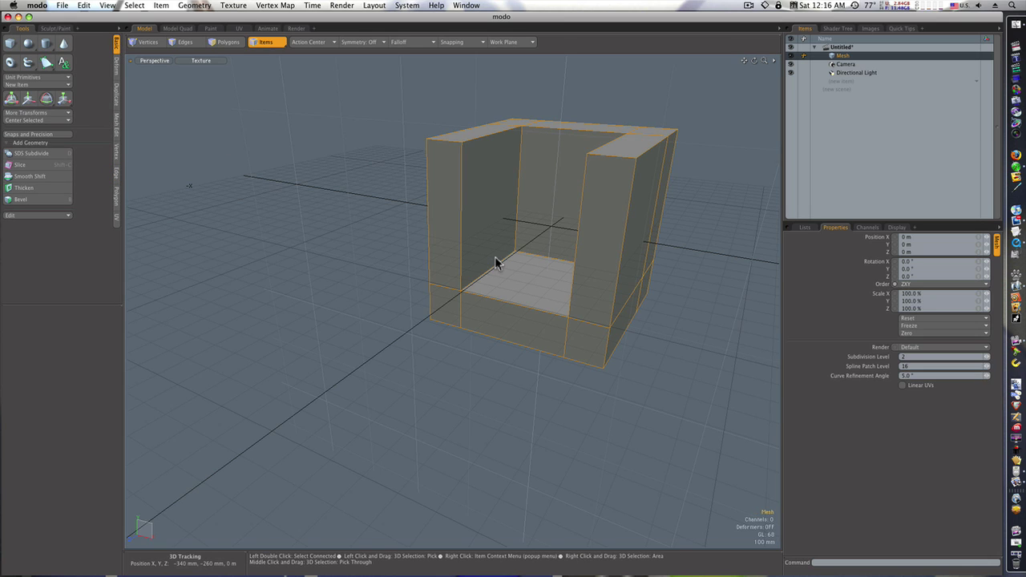
key("r")
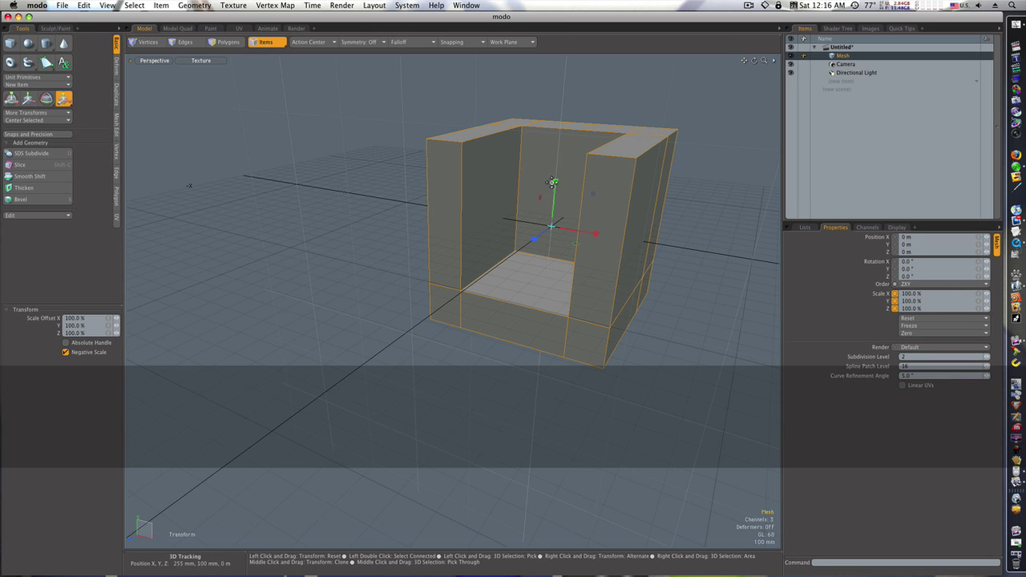
left_click_drag(557, 188, 473, 241)
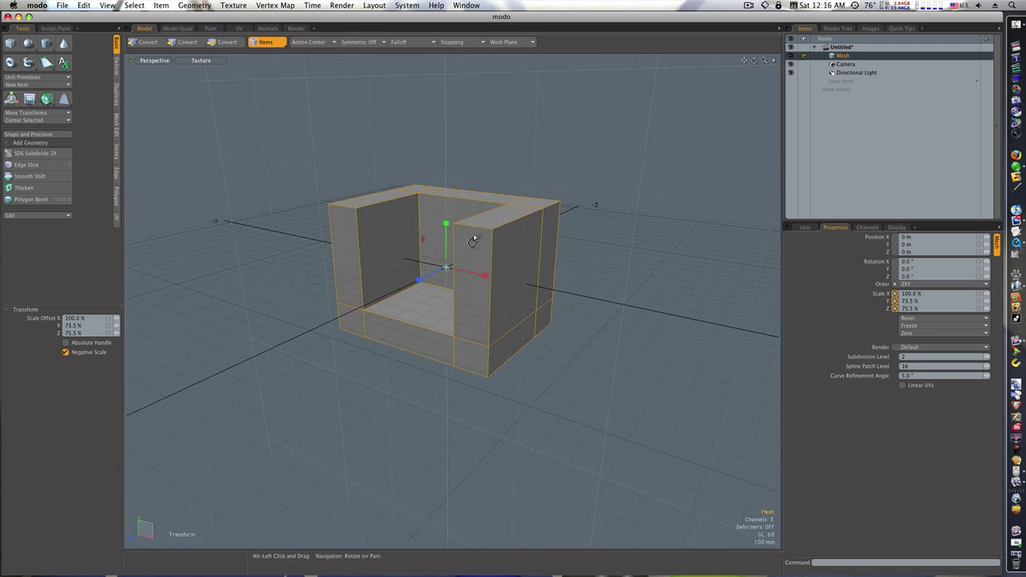
left_click(566, 265)
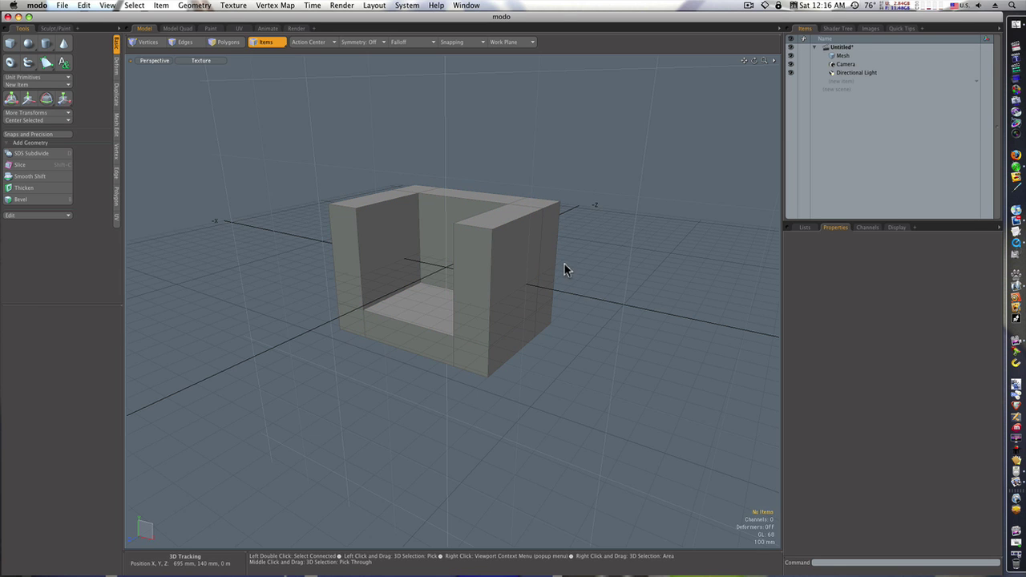
left_click_drag(571, 266, 589, 275, "alt")
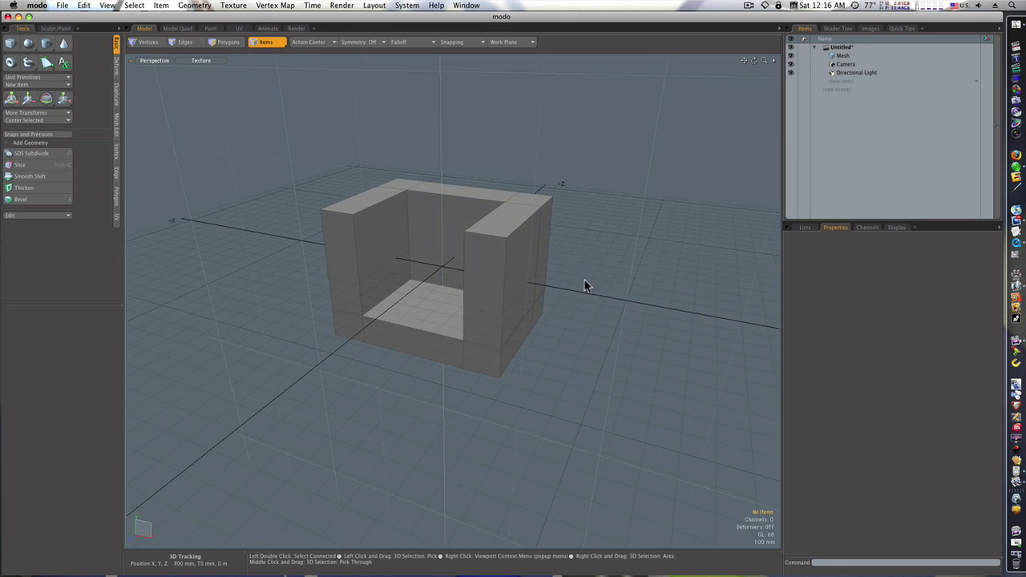
key("Tab")
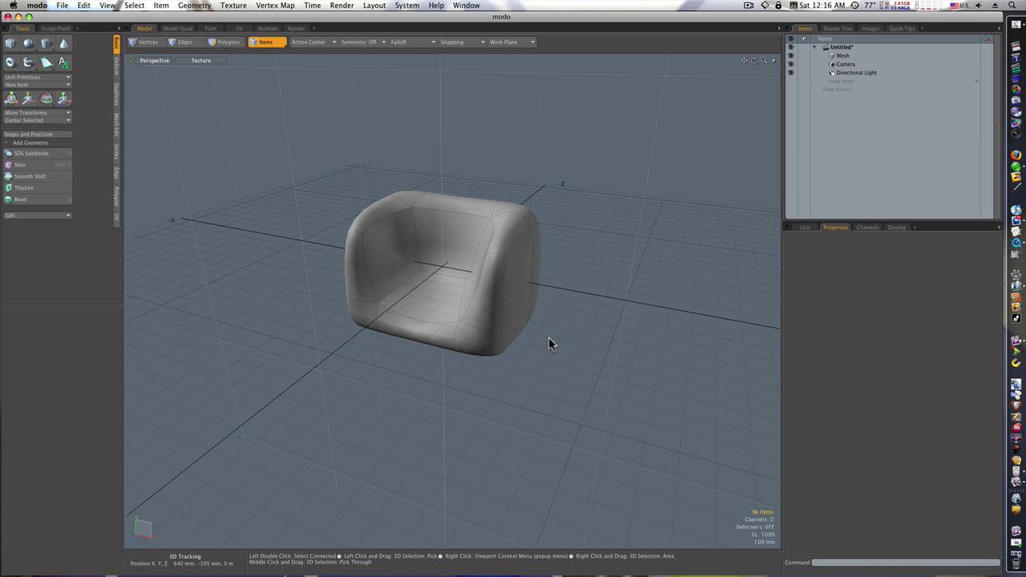
key("Tab")
key("Tab")
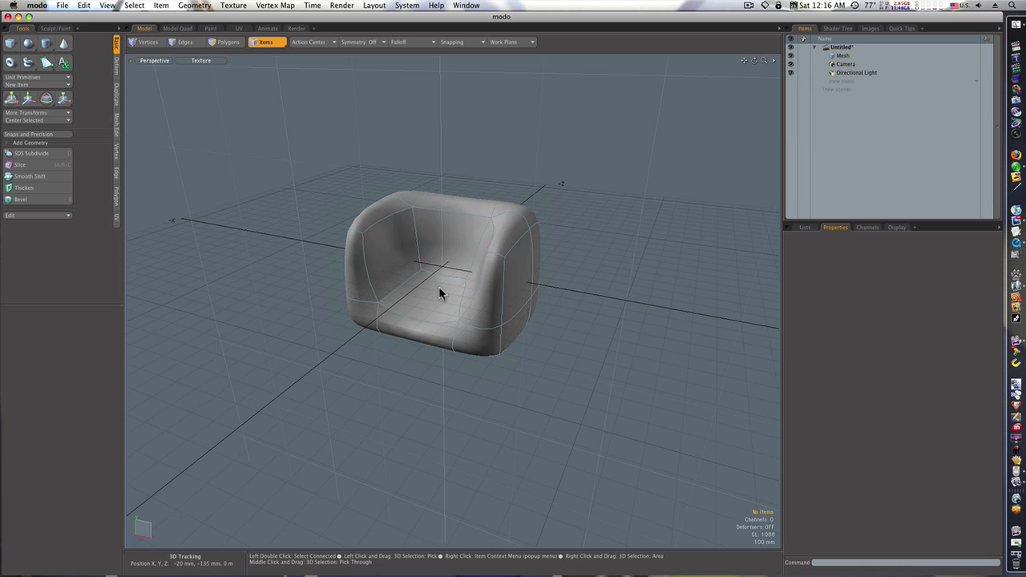
key("Tab")
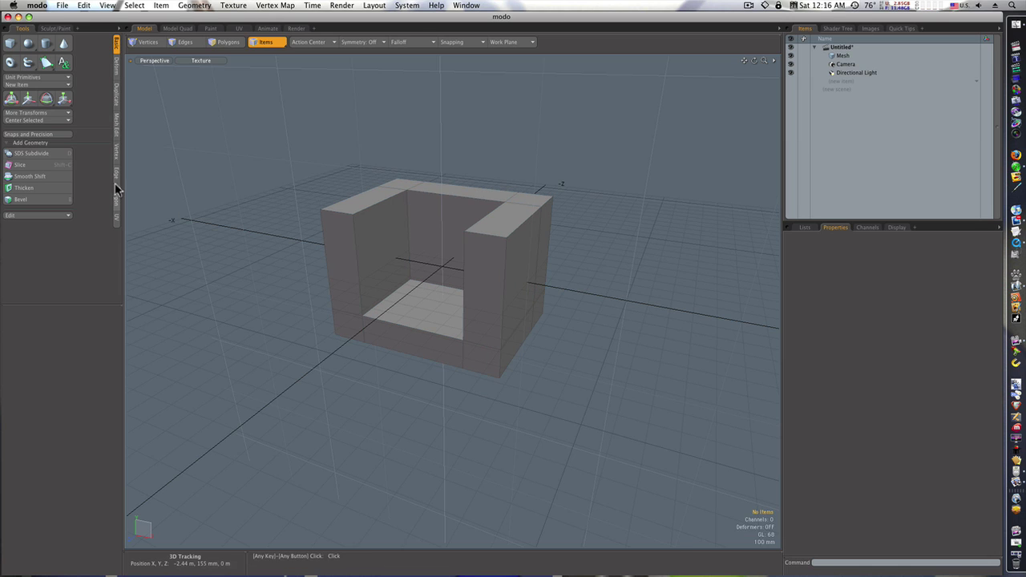
key("Tab")
key("Tab")
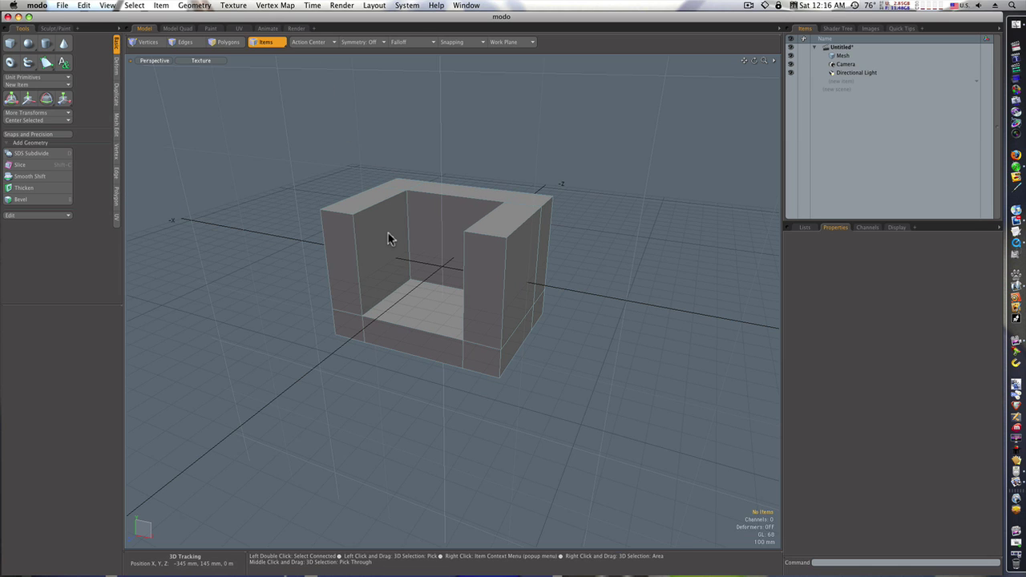
Step: Subdivide the chair mesh with Faceted, then preview it as a smooth SDS surface
left_click(390, 232)
left_click(116, 64)
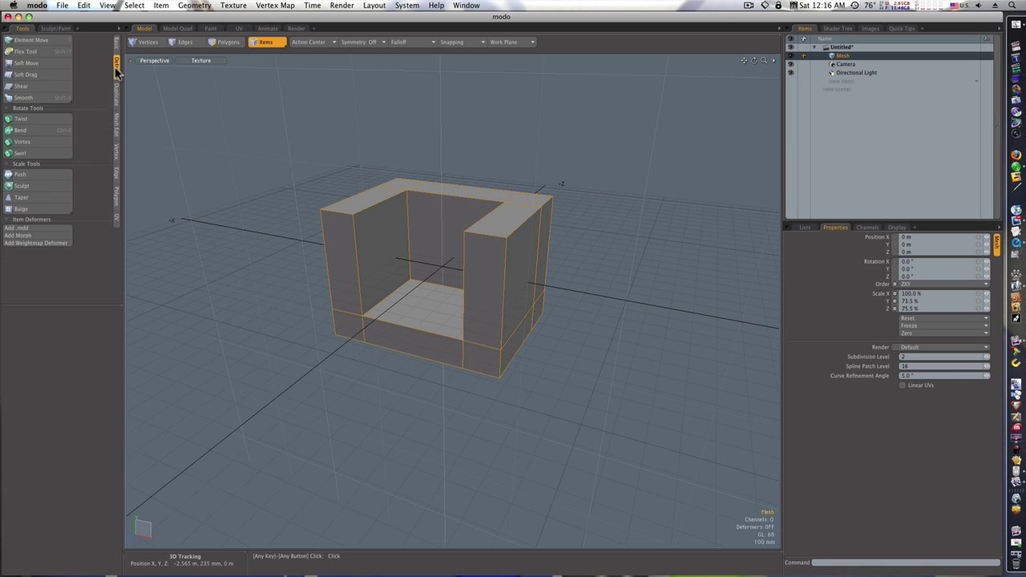
left_click(117, 94)
left_click(117, 125)
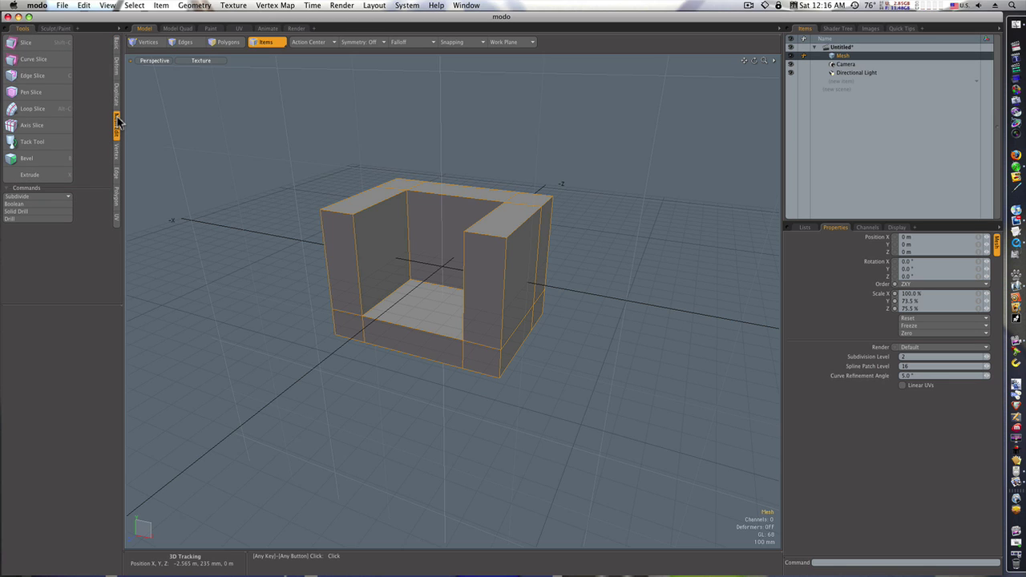
left_click(32, 196)
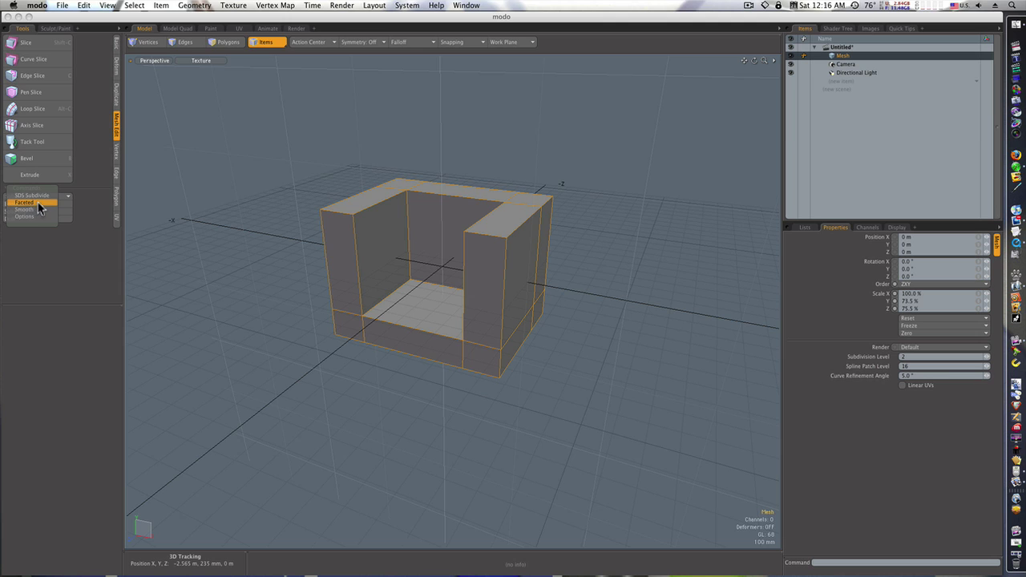
left_click(37, 203)
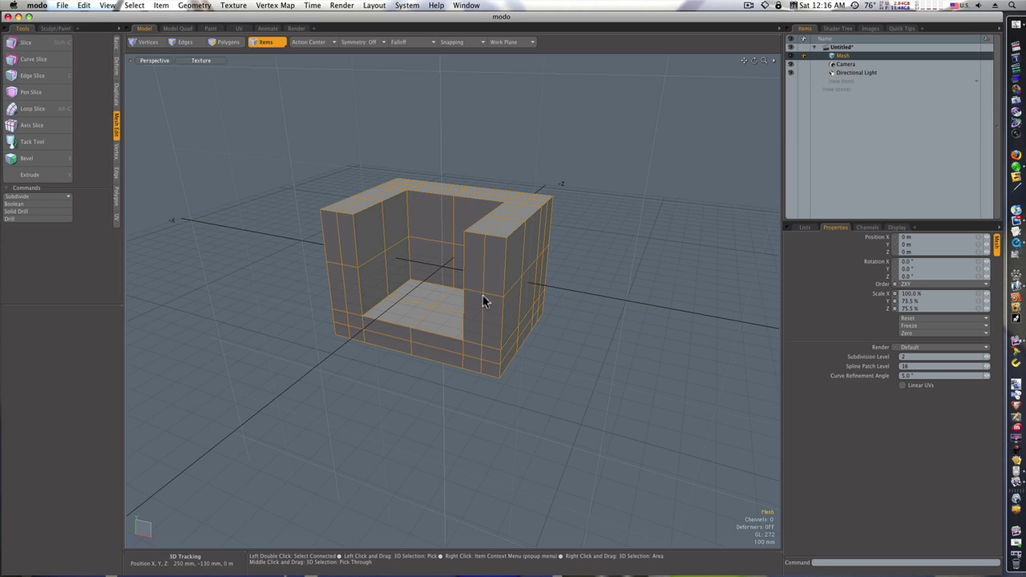
left_click(357, 367)
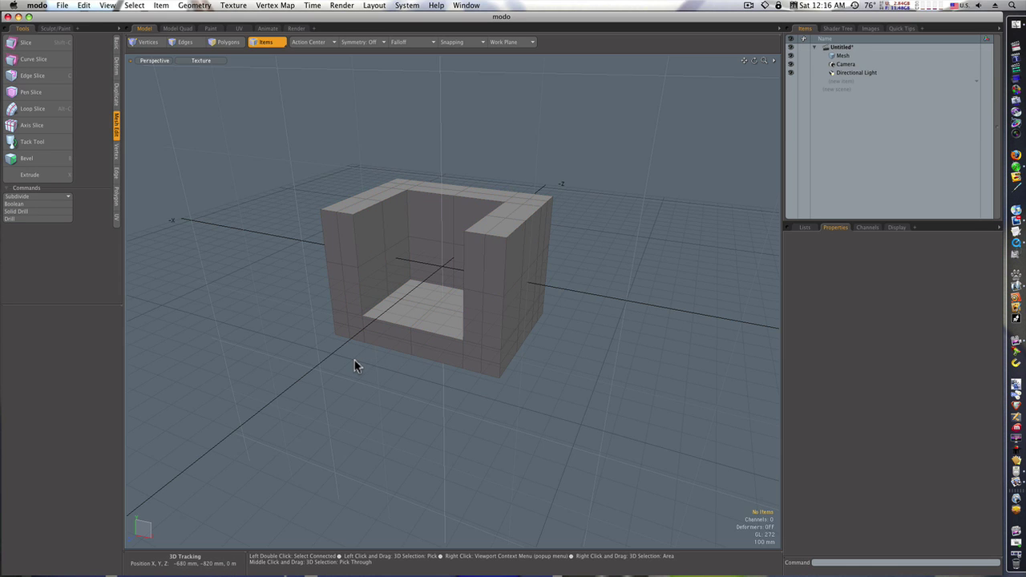
key("Tab")
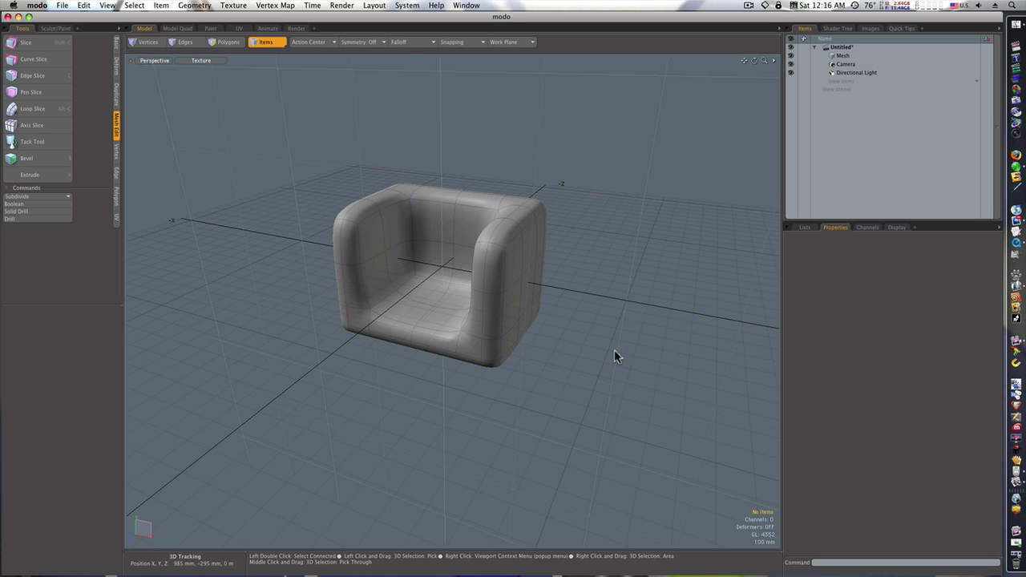
left_click_drag(596, 355, 620, 374, "alt")
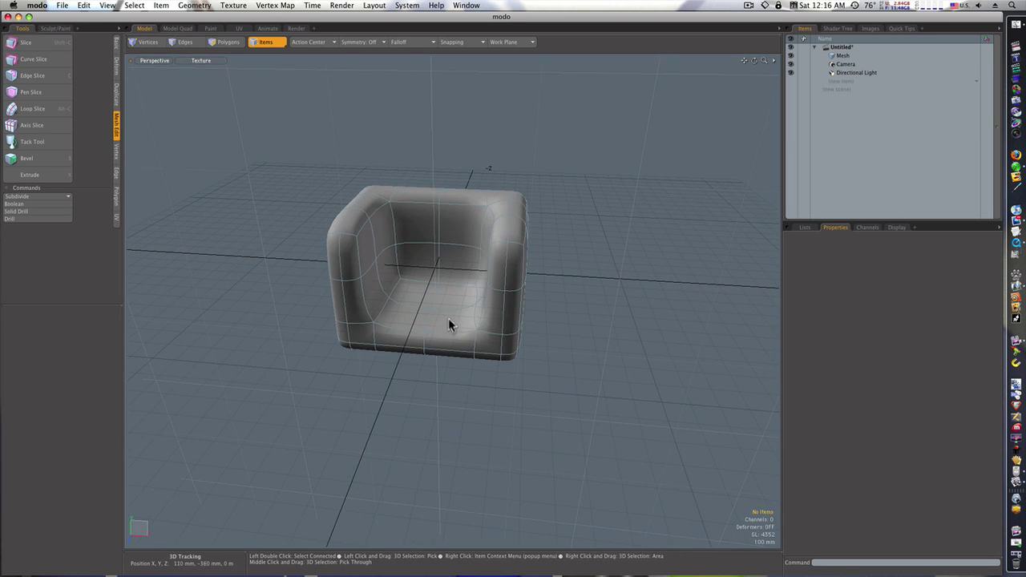
Step: Select the seat polygons and their loops up the backrest, then start a bevel on the strip
left_click(228, 42)
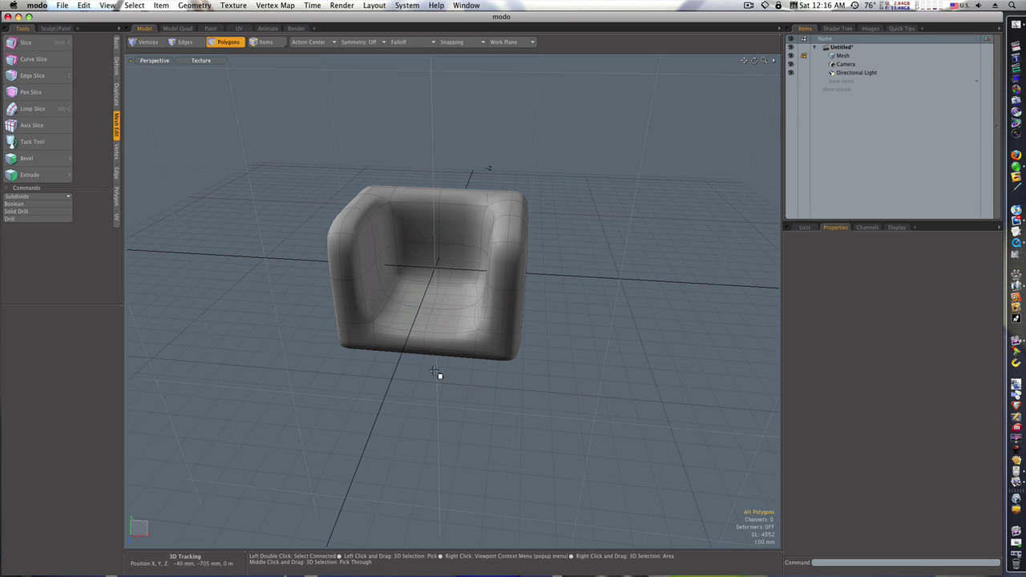
left_click(413, 304)
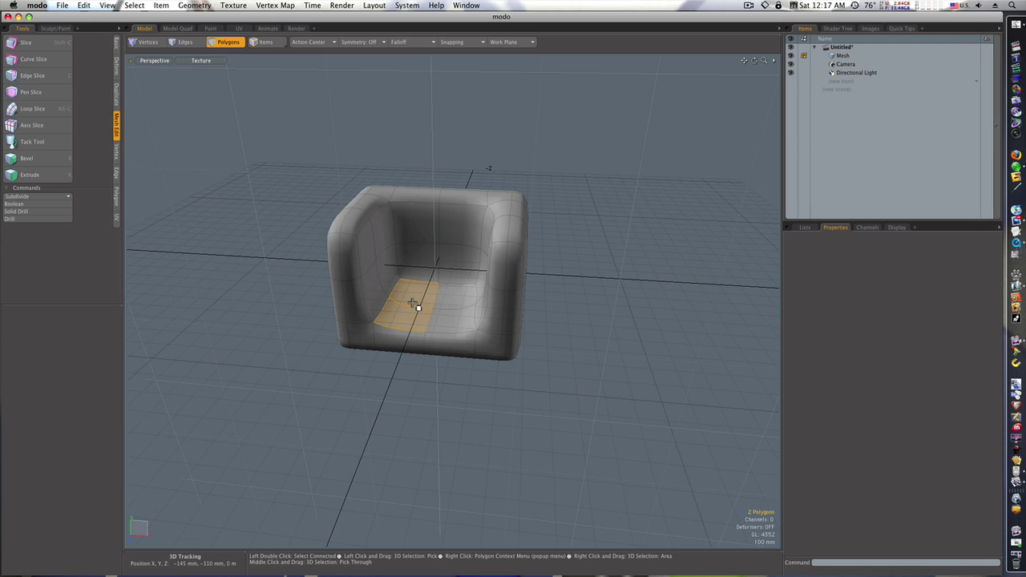
key("l")
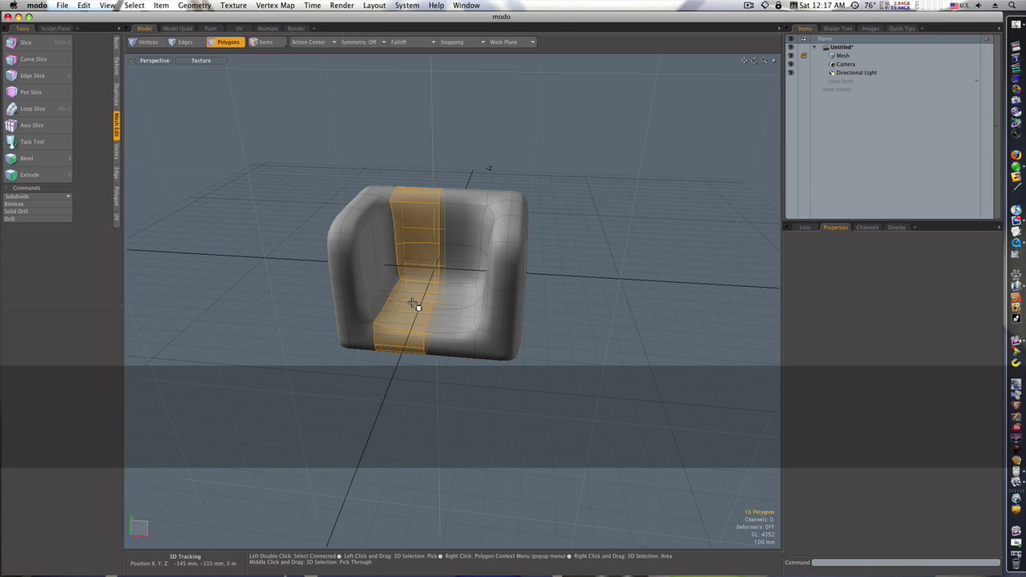
left_click(452, 319, "shift")
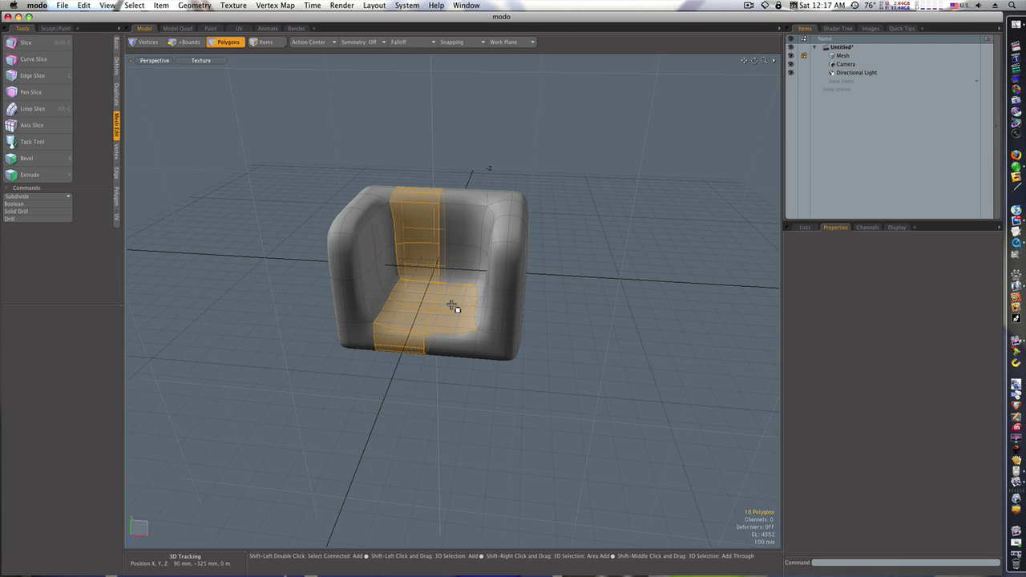
key("l")
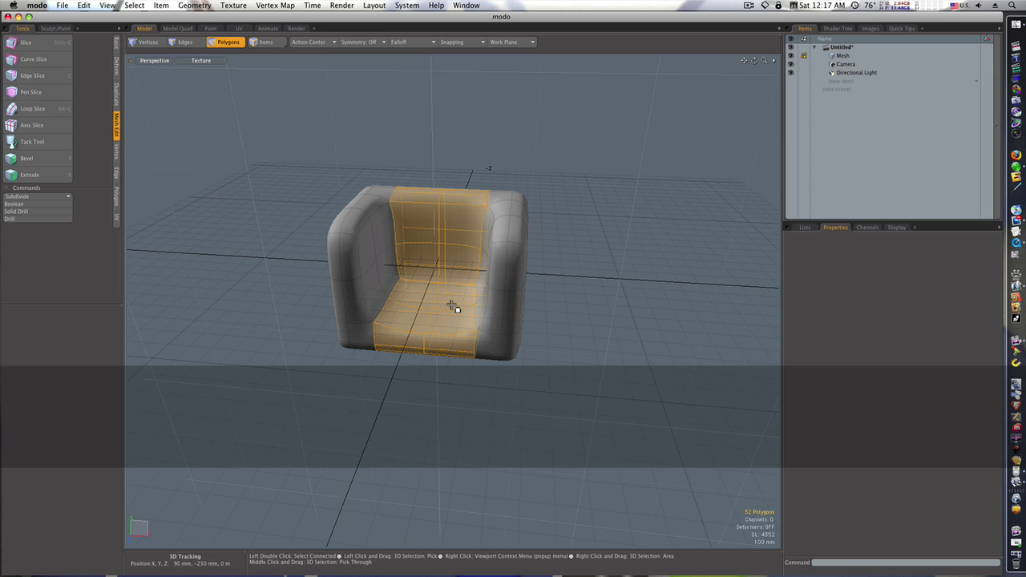
mouse_move(437, 280)
left_mouse_down("alt")
mouse_move(442, 297)
mouse_move(413, 312)
mouse_move(436, 275)
left_mouse_up("alt")
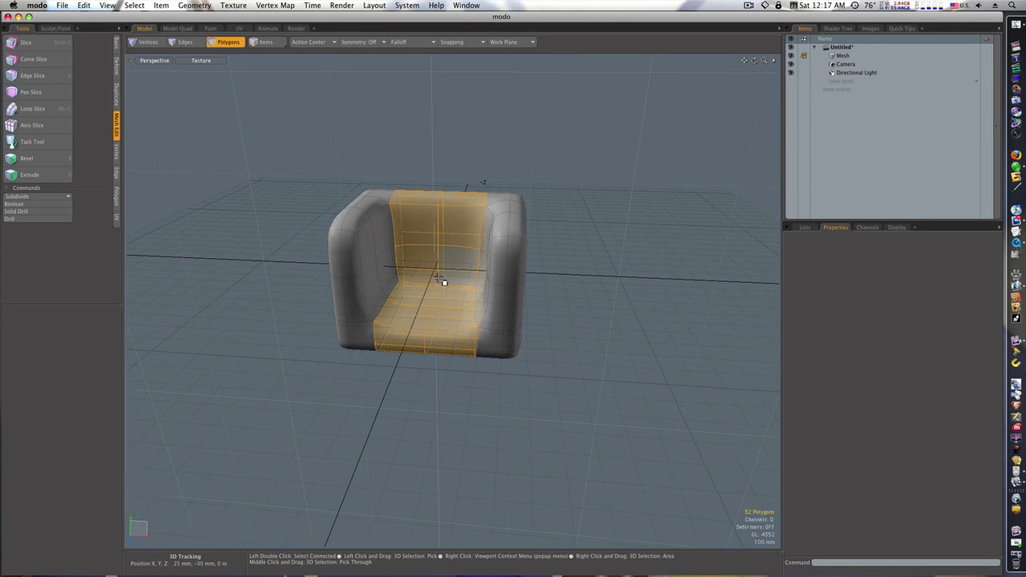
key("b")
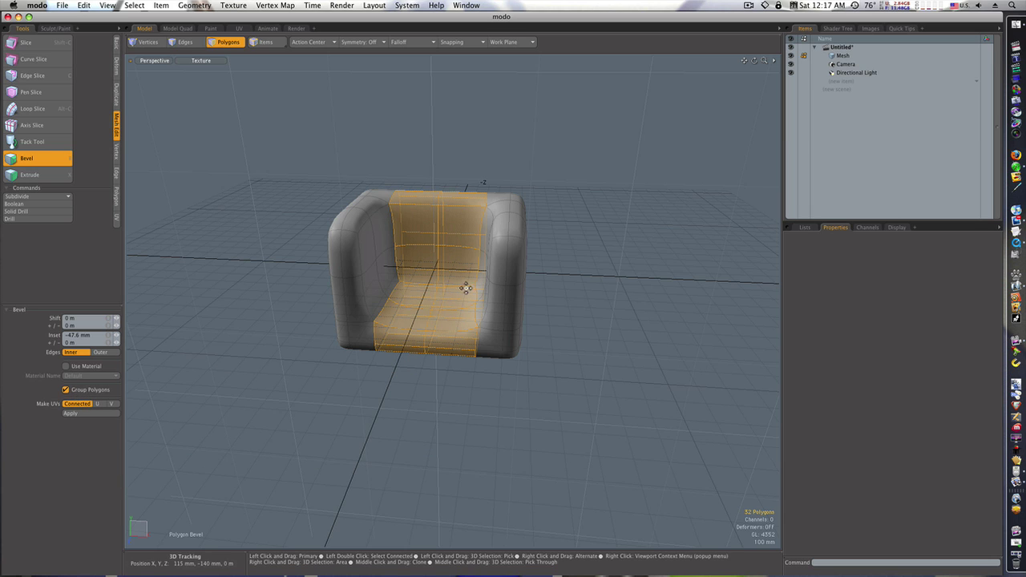
Step: Add a second bevel insetting the seat-and-back strip by about -23 mm, then drop the tool
left_click(440, 305)
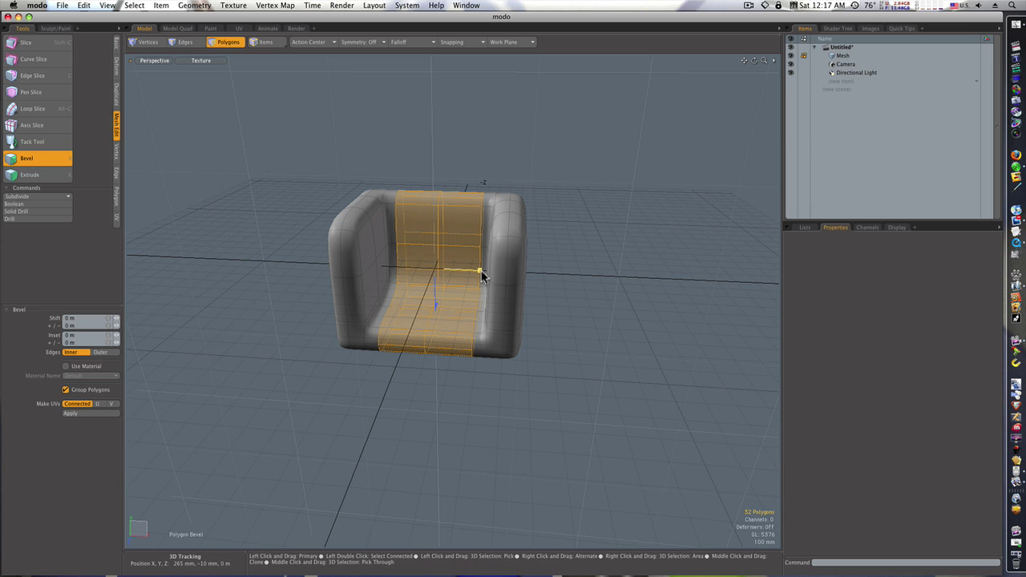
left_click_drag(480, 270, 481, 270)
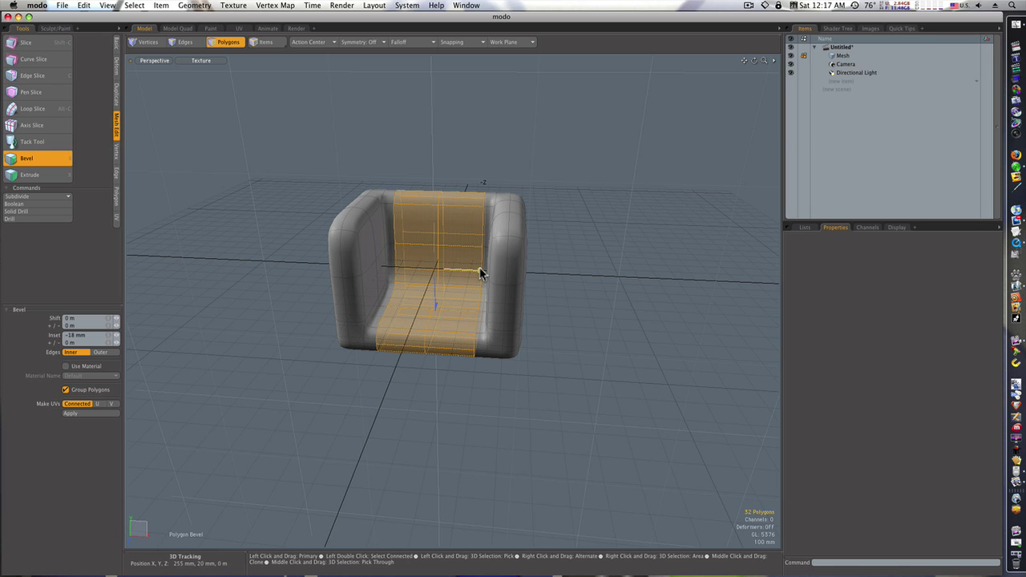
left_click_drag(478, 270, 475, 271)
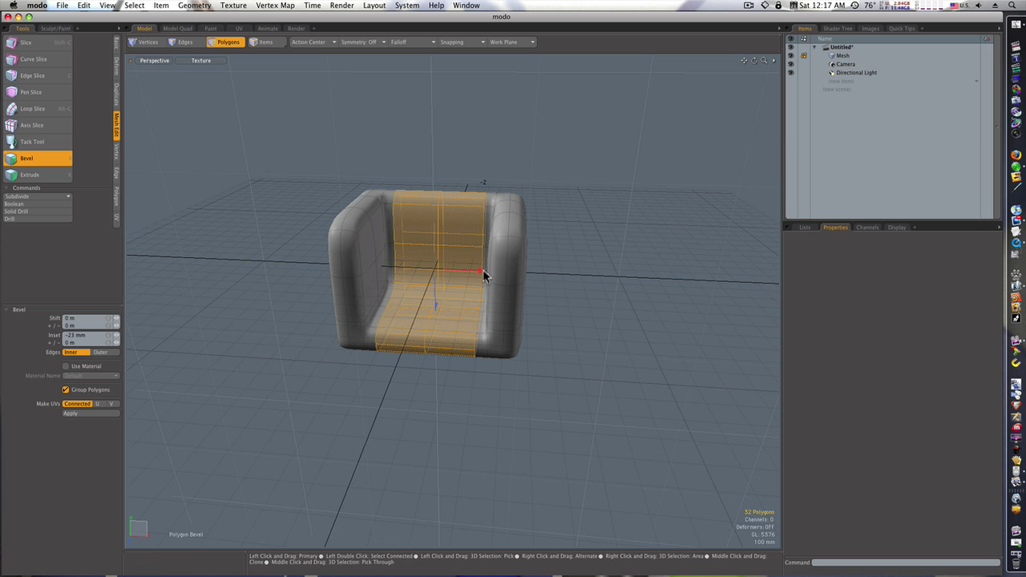
key("space")
Step: Turn off subdivision to show the blocky cage and select the two underside polygons
left_click(579, 346)
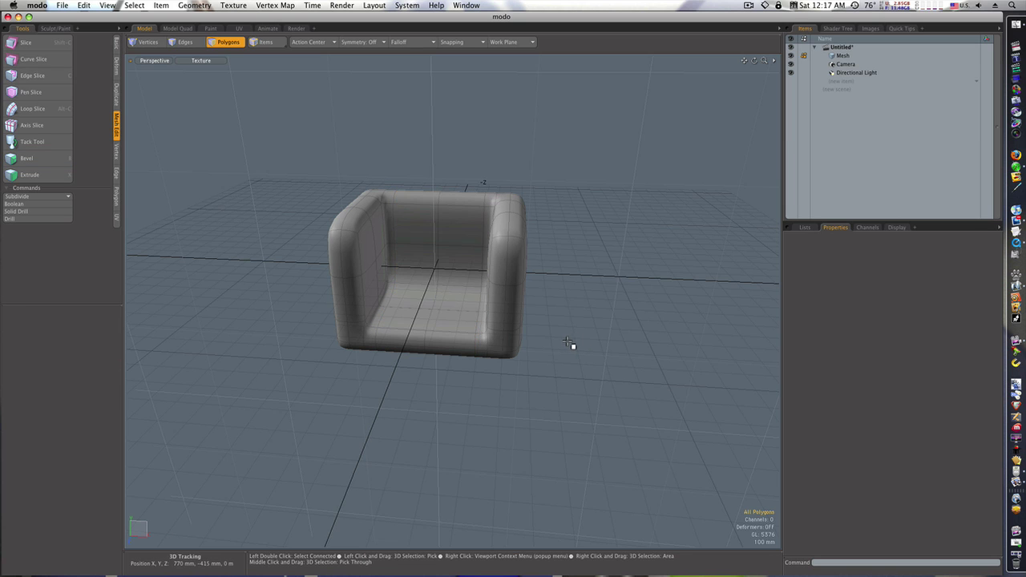
left_click_drag(569, 343, 525, 264, "alt")
key("3")
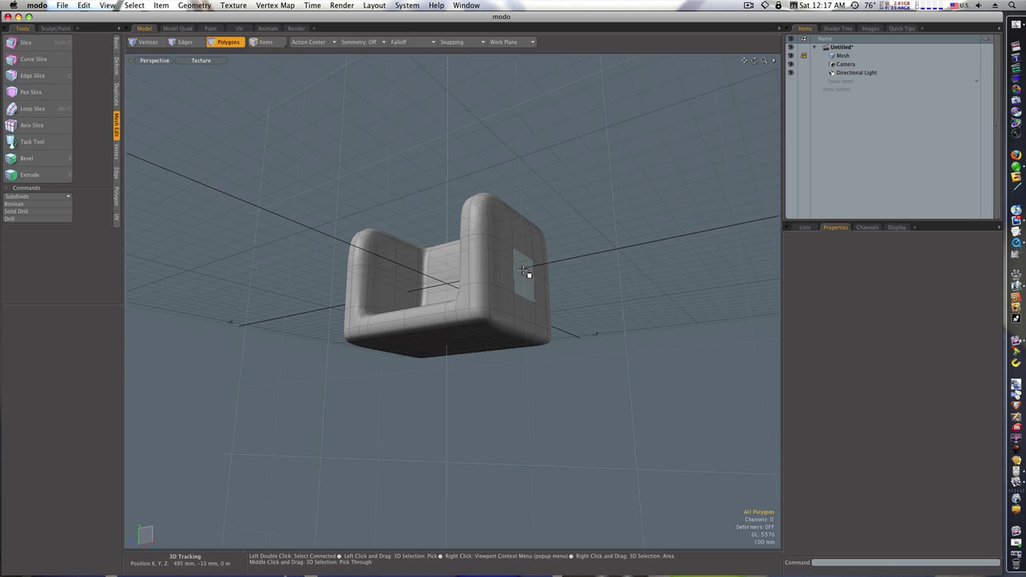
key("Tab")
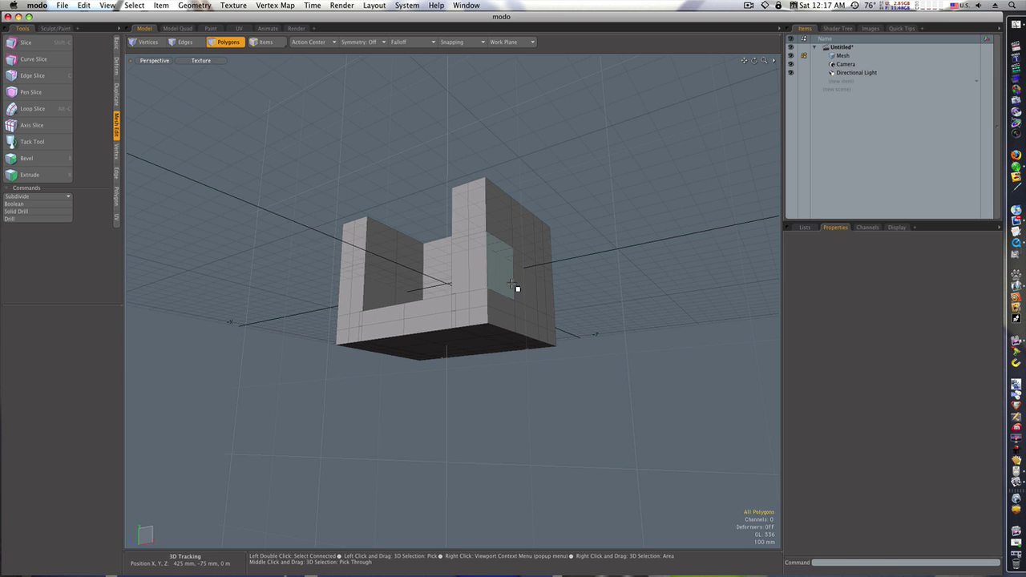
left_click_drag(516, 281, 500, 208, "alt")
left_click_drag(489, 309, 435, 365)
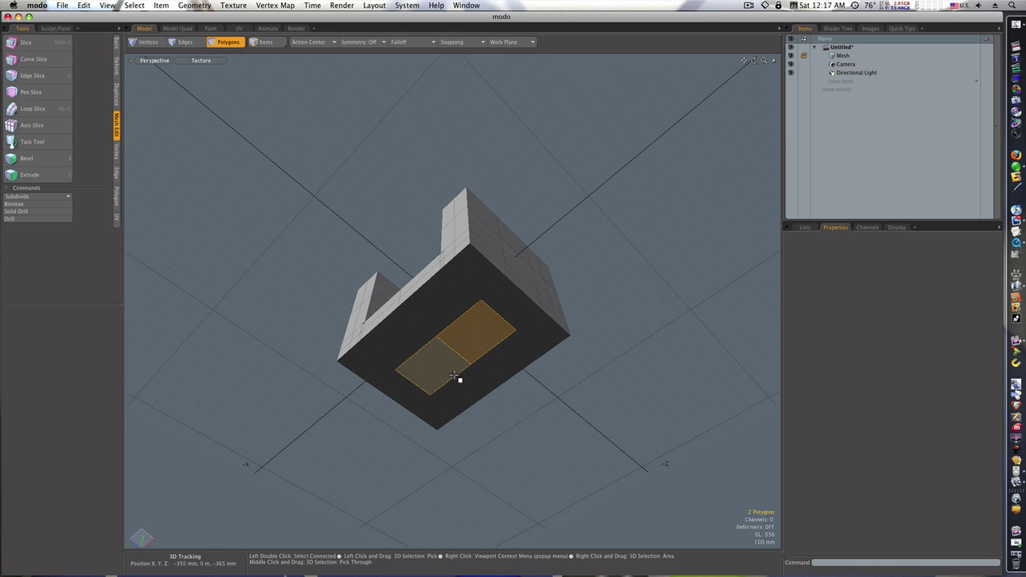
Step: Bevel the two underside polygons with a slight inset and extrude them down into a column
key("b")
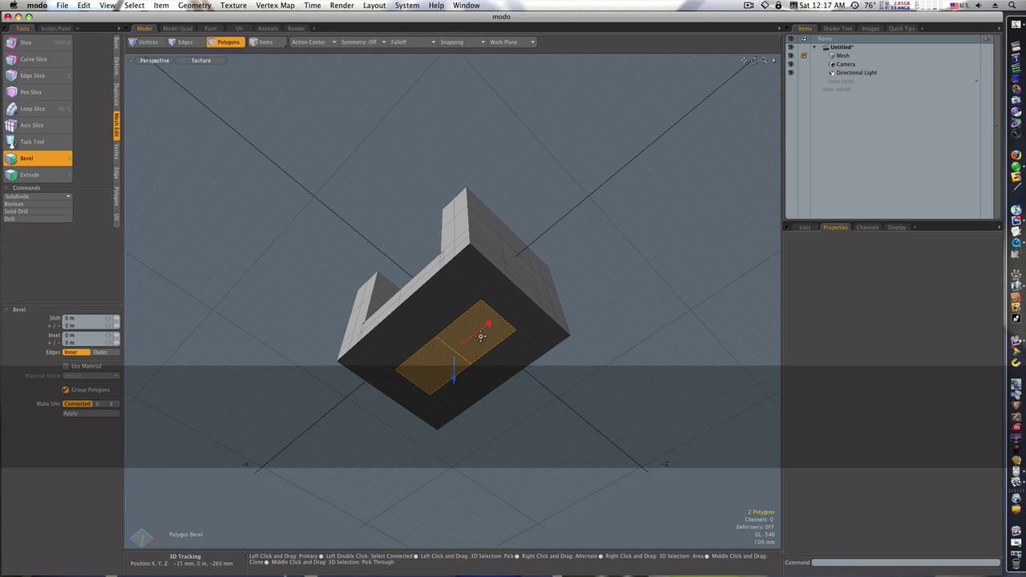
left_click_drag(490, 323, 488, 324)
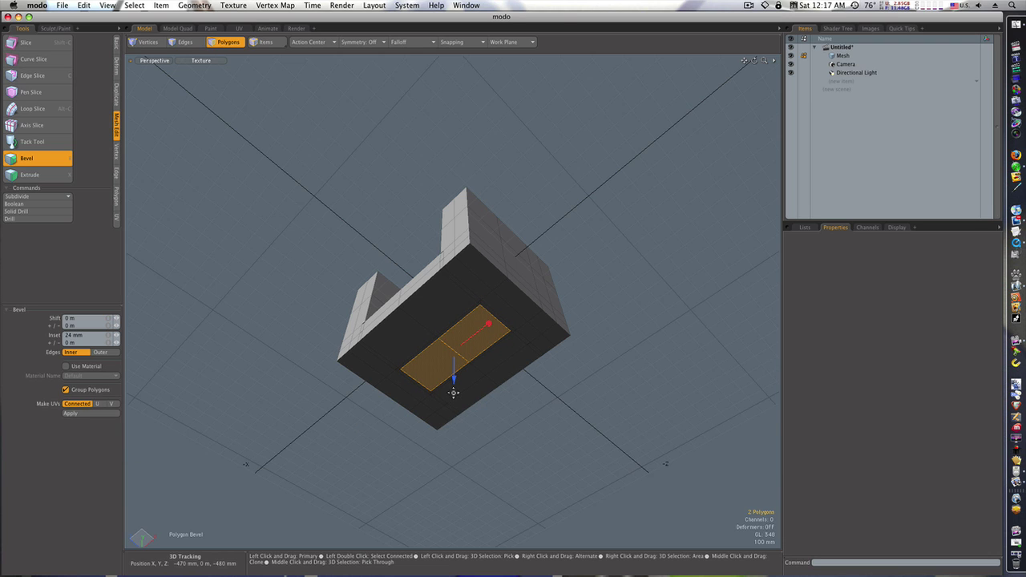
left_click_drag(454, 385, 456, 455)
left_click_drag(453, 419, 486, 453, "alt")
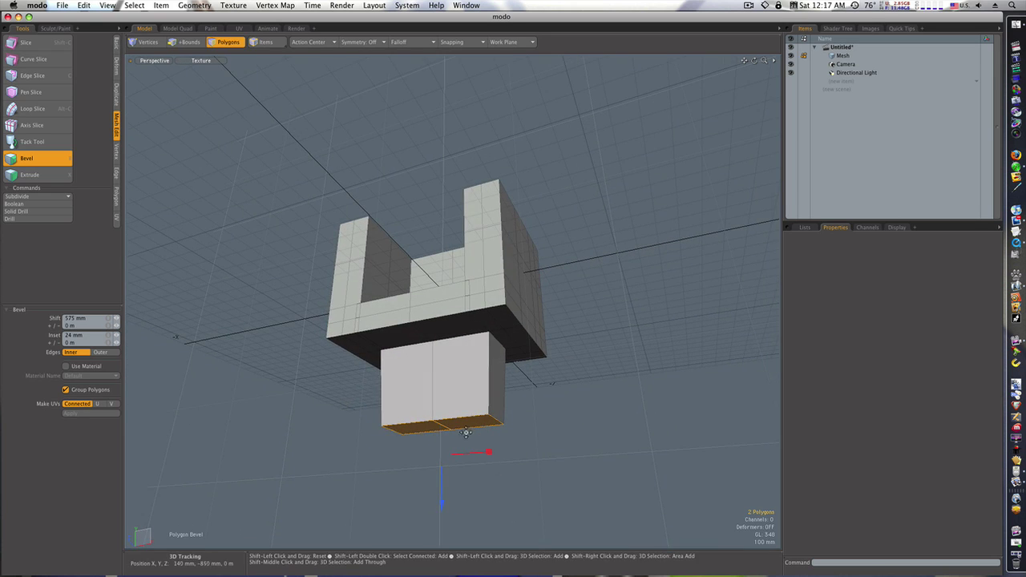
Step: Add a second bevel with -202 mm inset and 90 mm shift to flare a wide base plate
left_click(463, 423, "shift")
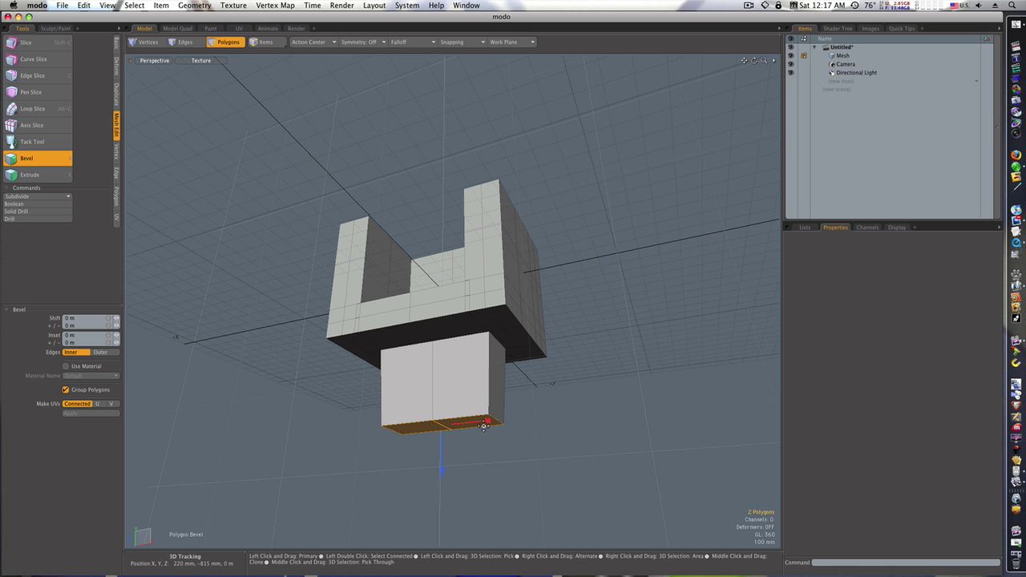
left_click_drag(488, 421, 615, 439)
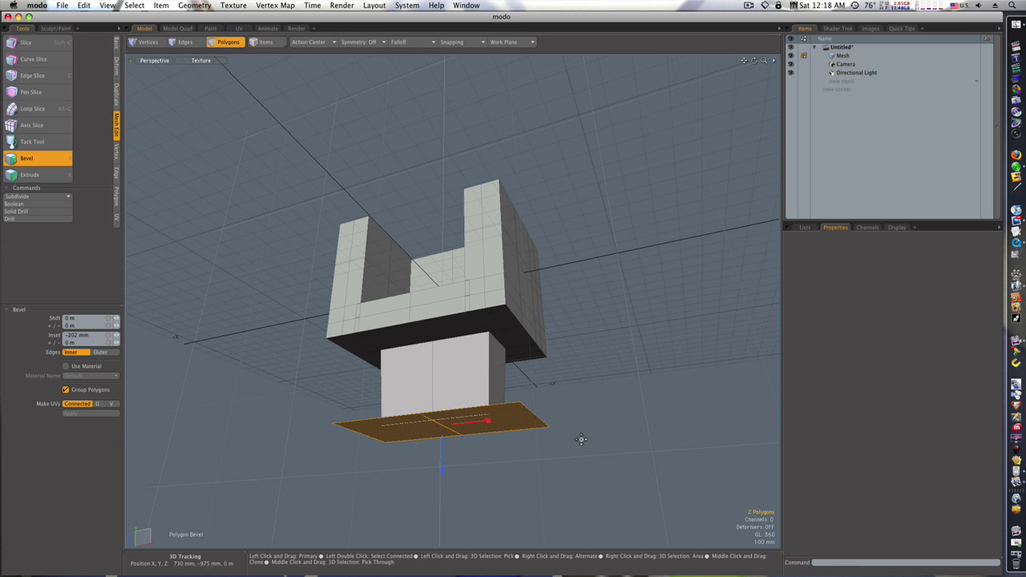
left_click_drag(442, 472, 443, 494)
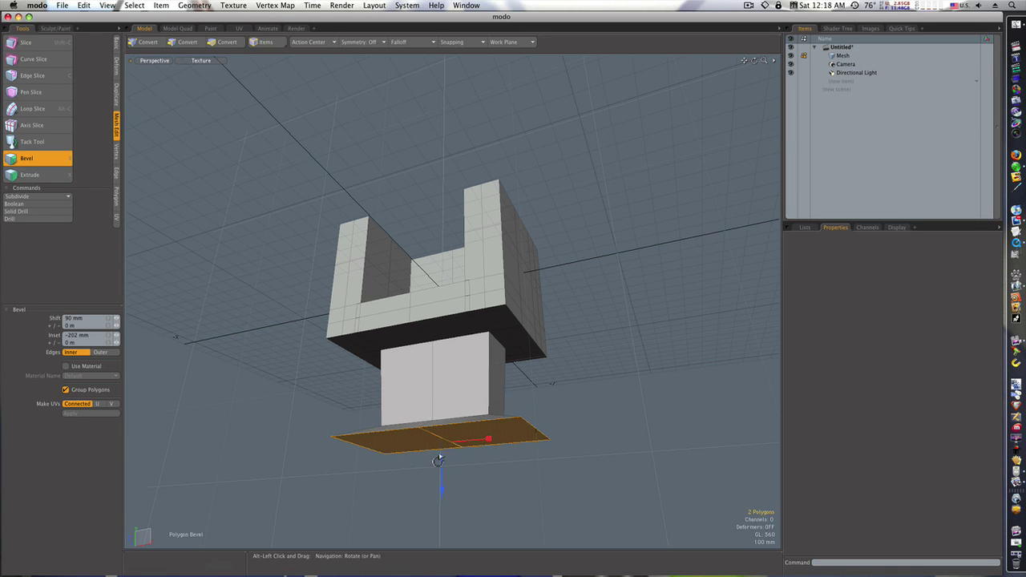
left_click_drag(440, 458, 447, 508, "alt")
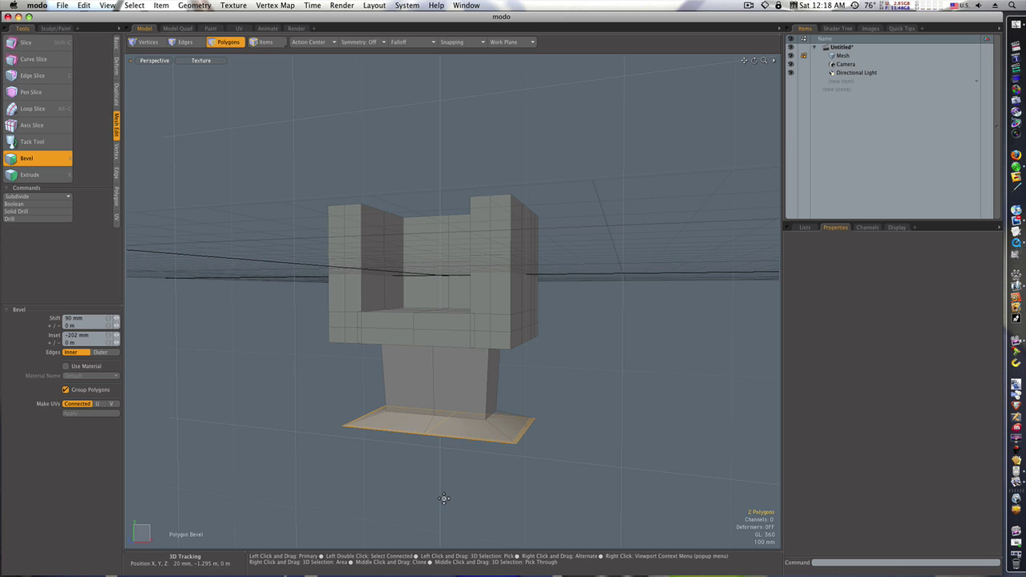
Step: Drop the bevel, clear the selection and turn smooth subdivision back on
key("space")
left_click(434, 482)
key("Tab")
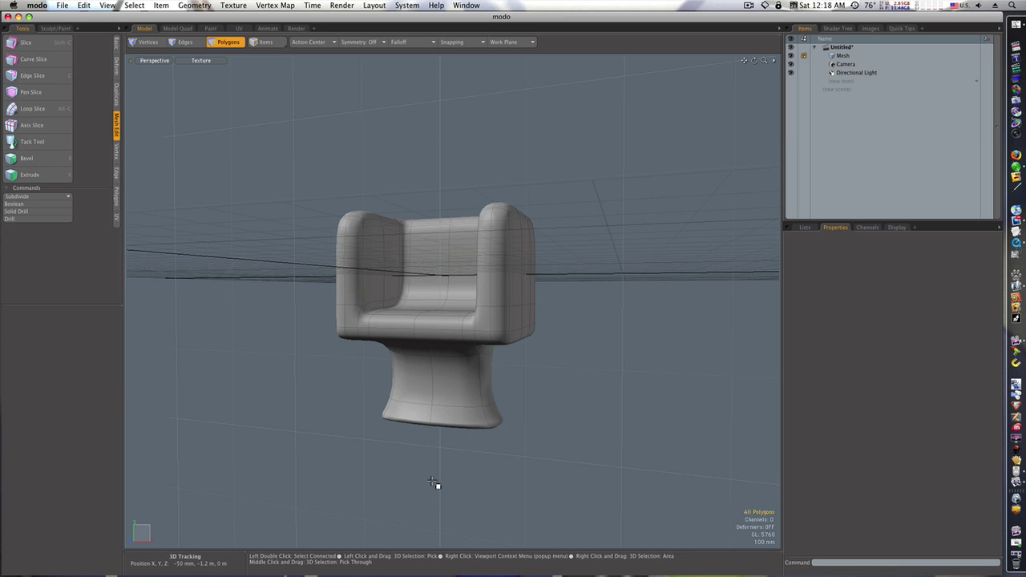
left_click_drag(428, 473, 446, 490, "alt")
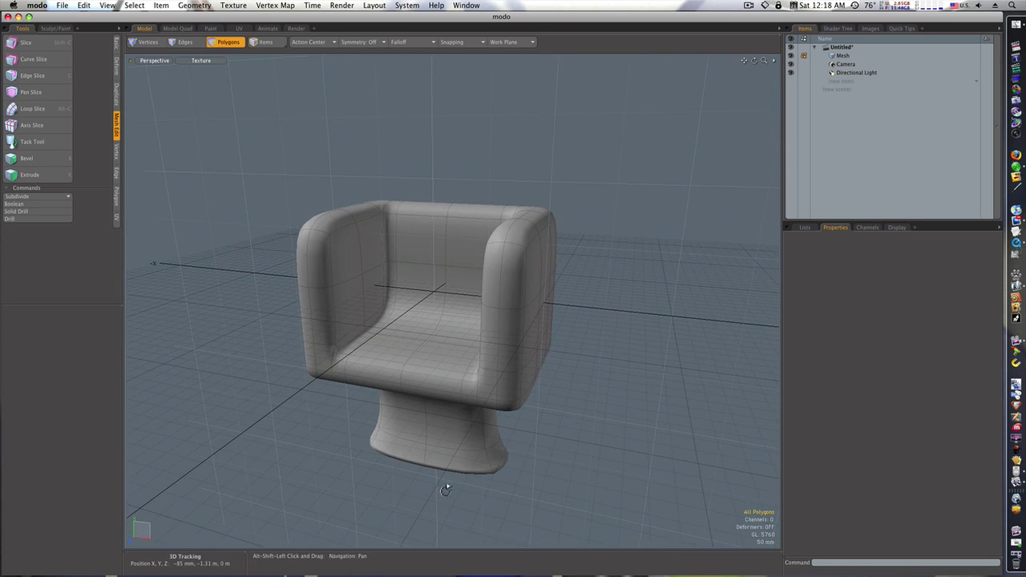
Step: Dome the backrest top using the Push sculpt tool with smooth brush, size 47
left_click(50, 29)
left_click(37, 39)
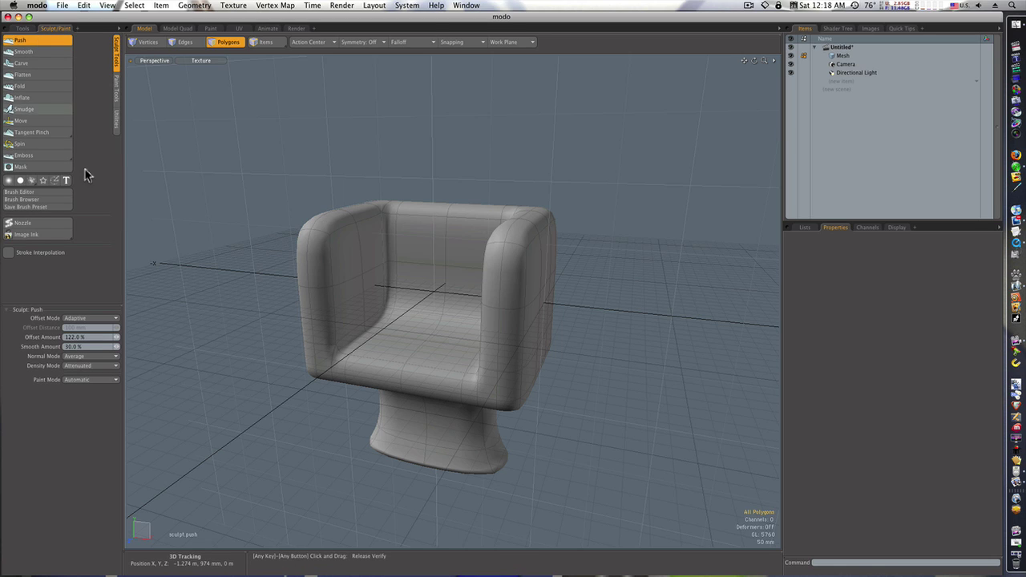
left_click(9, 181)
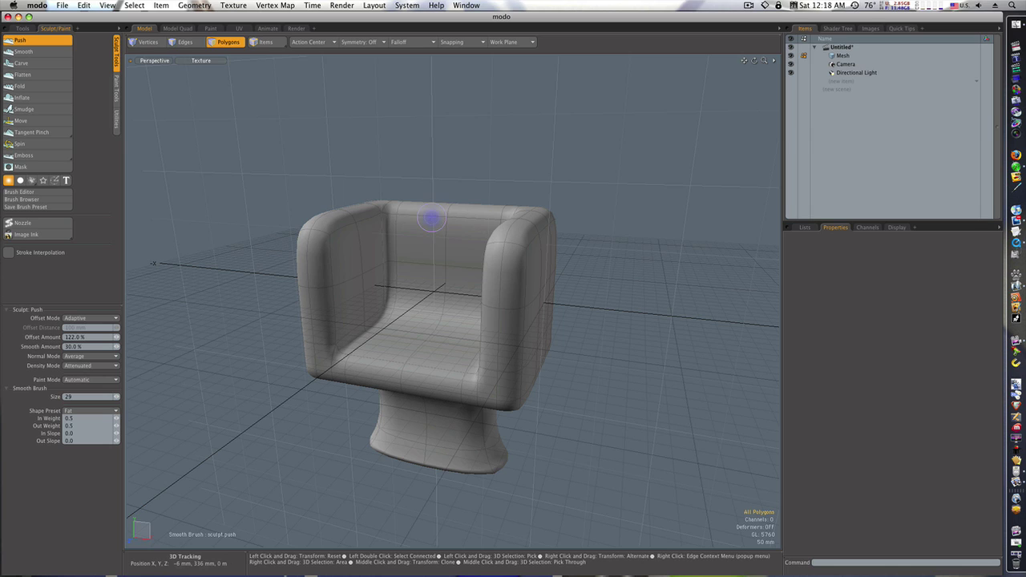
right_click_drag(431, 218, 434, 218)
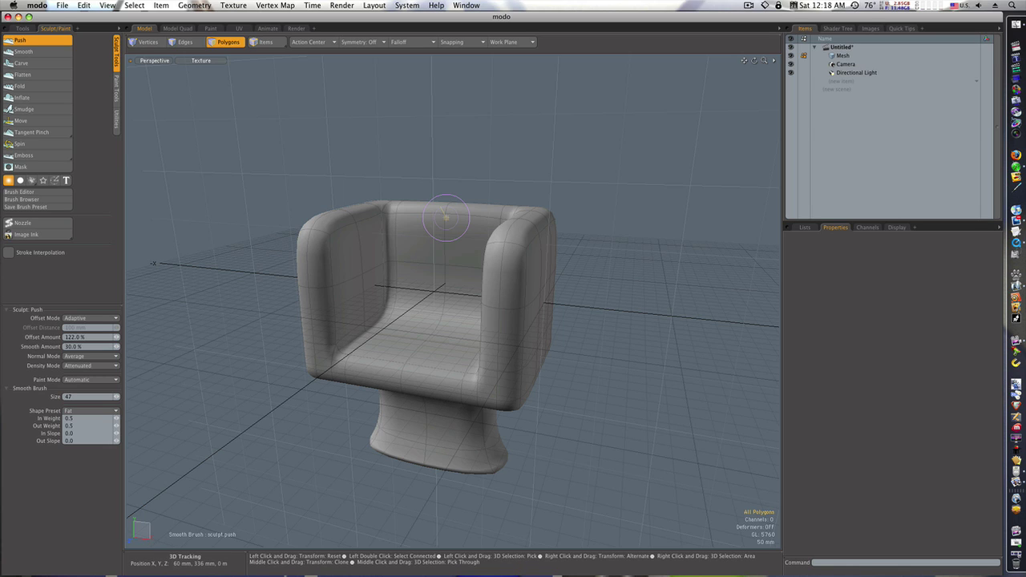
mouse_move(446, 217)
left_mouse_down()
mouse_move(418, 223)
mouse_move(491, 196)
mouse_move(471, 204)
mouse_move(501, 204)
mouse_move(514, 182)
mouse_move(502, 197)
mouse_move(593, 188)
left_mouse_up()
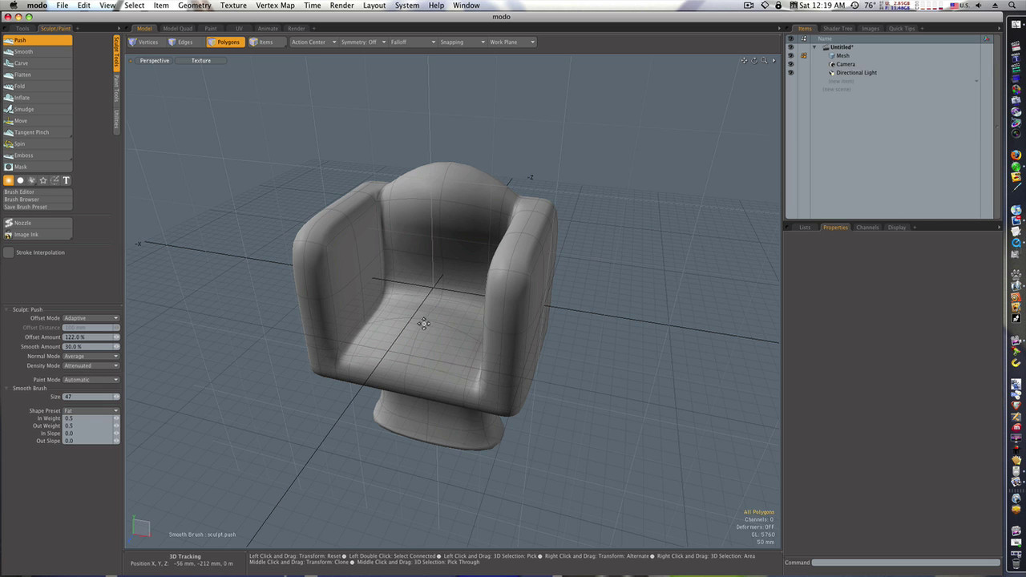
mouse_move(425, 325)
left_mouse_down("alt")
mouse_move(417, 290)
mouse_move(415, 312)
left_mouse_up("alt")
key("3")
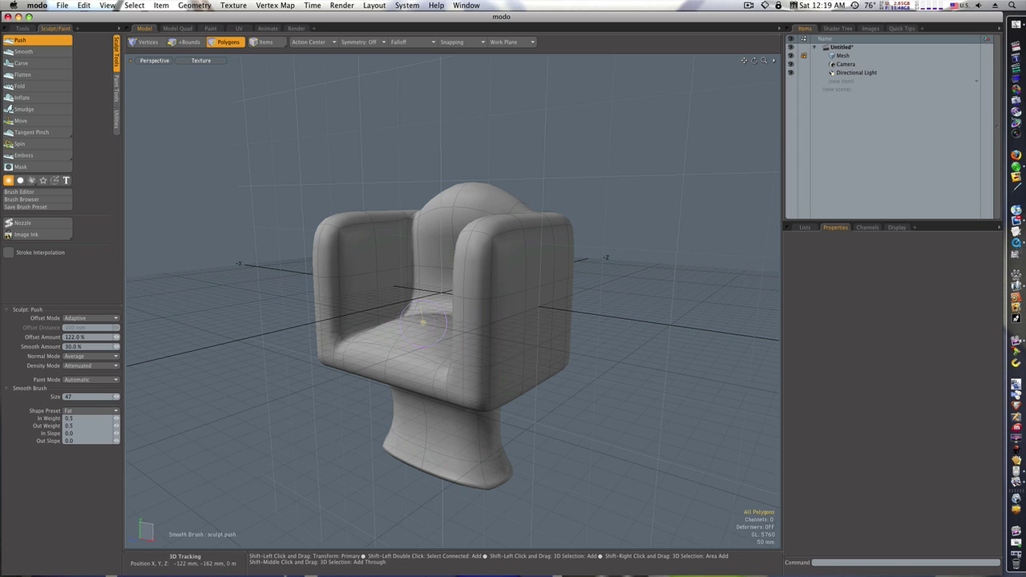
left_click_drag(425, 319, 492, 336, "alt")
Step: Shift the two seat edges at the backrest base -86 mm in Z to deepen the crease
key("space")
key("space")
key("space")
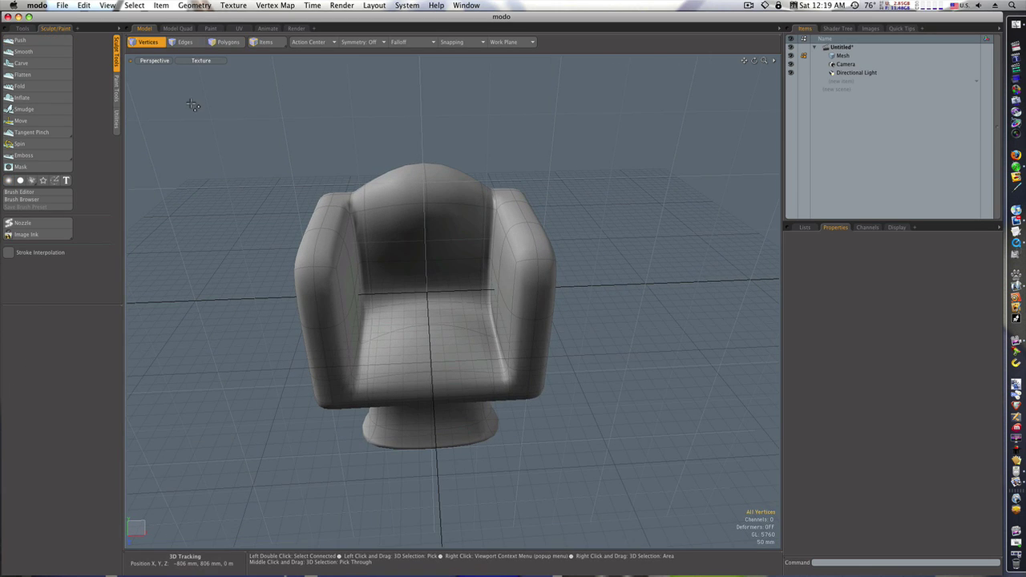
left_click(420, 304)
left_click(441, 305, "shift")
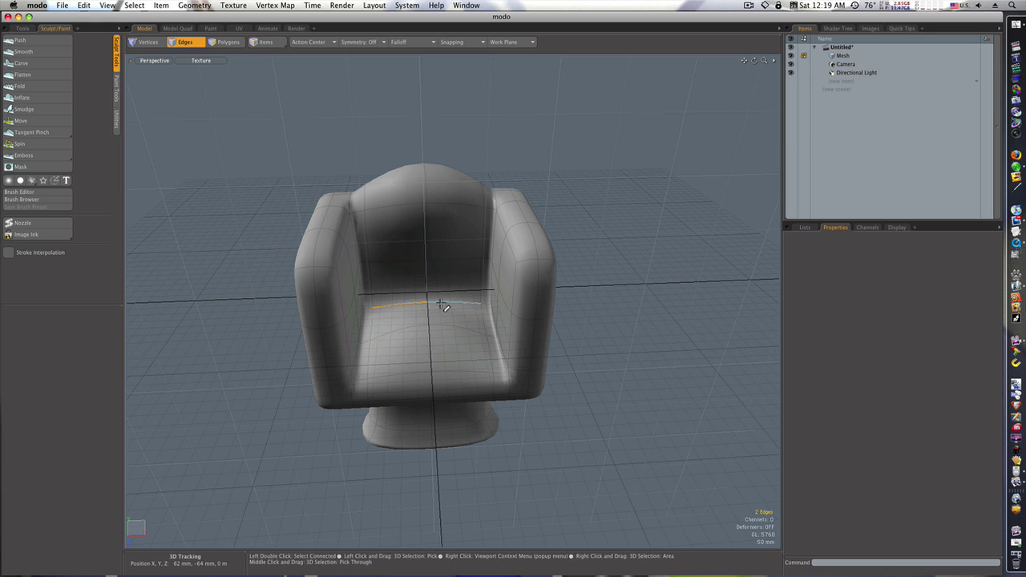
key("w")
left_click_drag(429, 332, 529, 320)
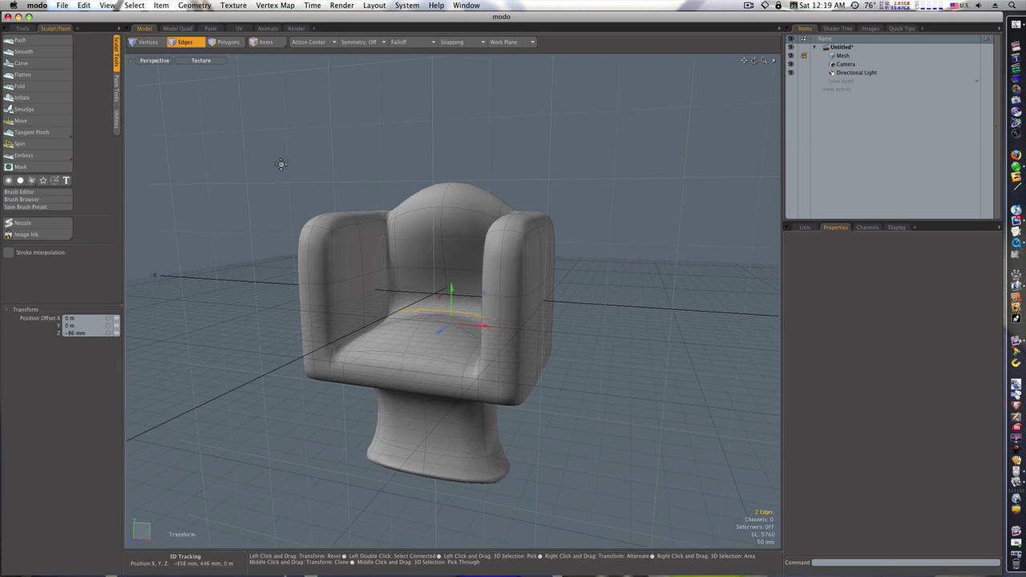
left_click(20, 40)
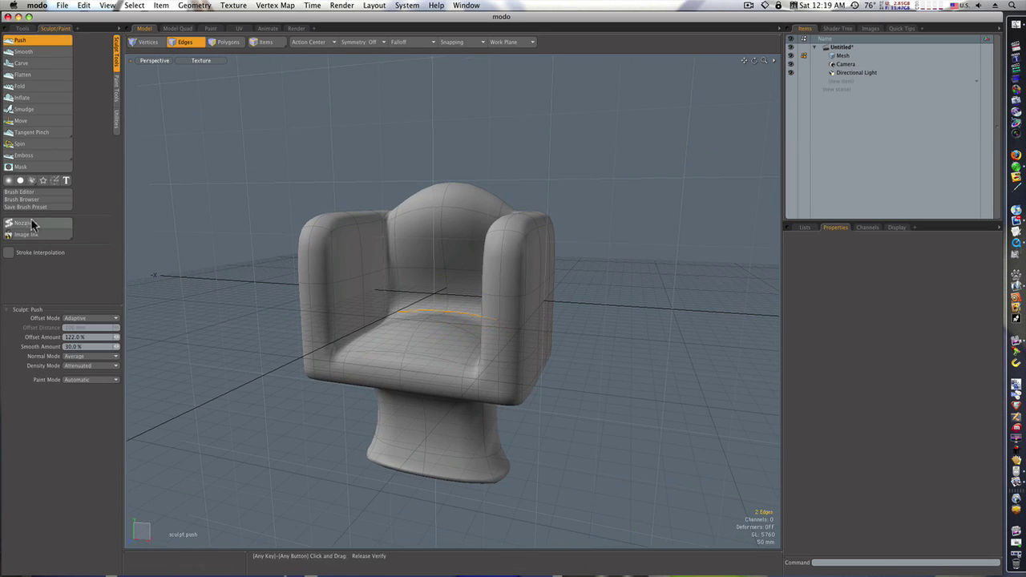
Step: Ctrl-stroke across the chair back with the smooth Push brush to soften it
left_click(9, 180)
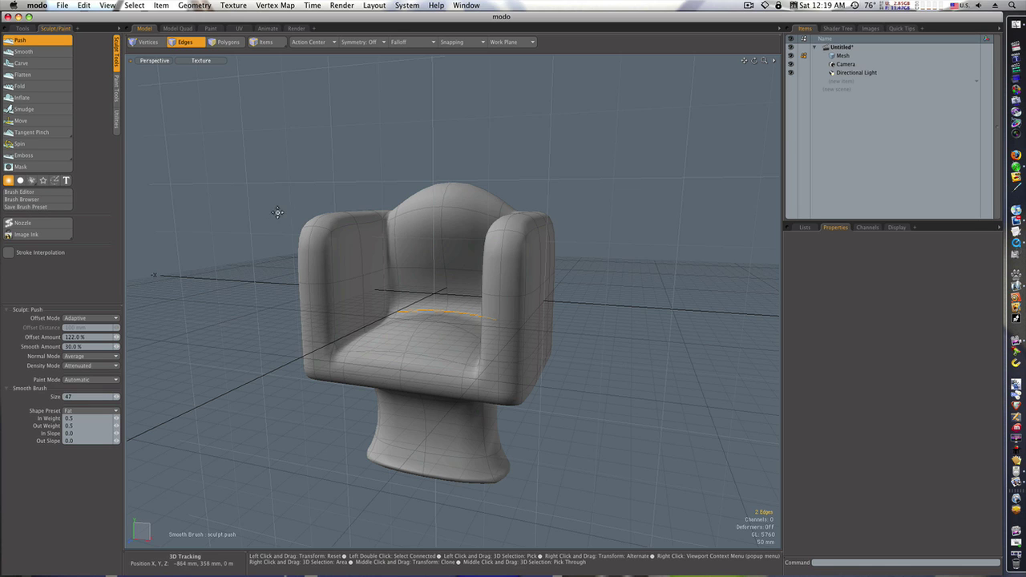
key("ctrl")
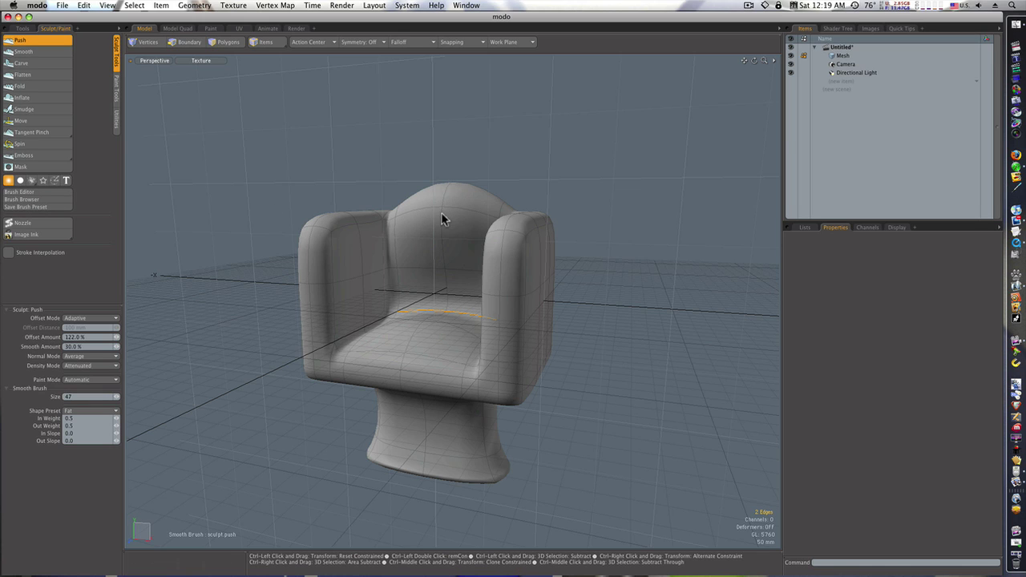
right_click_drag(442, 210, 443, 208)
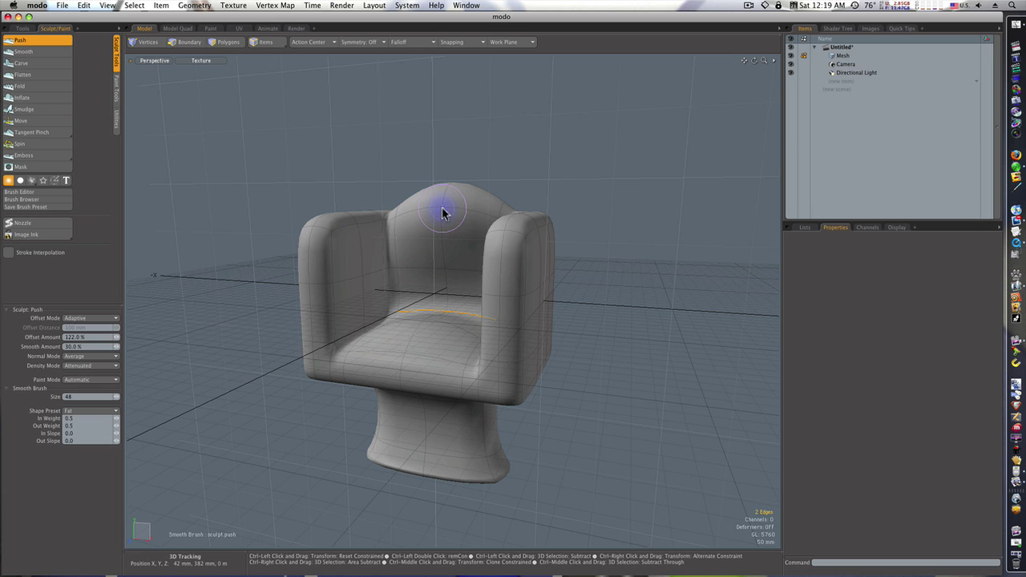
left_click_drag(443, 212, 437, 208)
left_click_drag(442, 210, 381, 251, "alt")
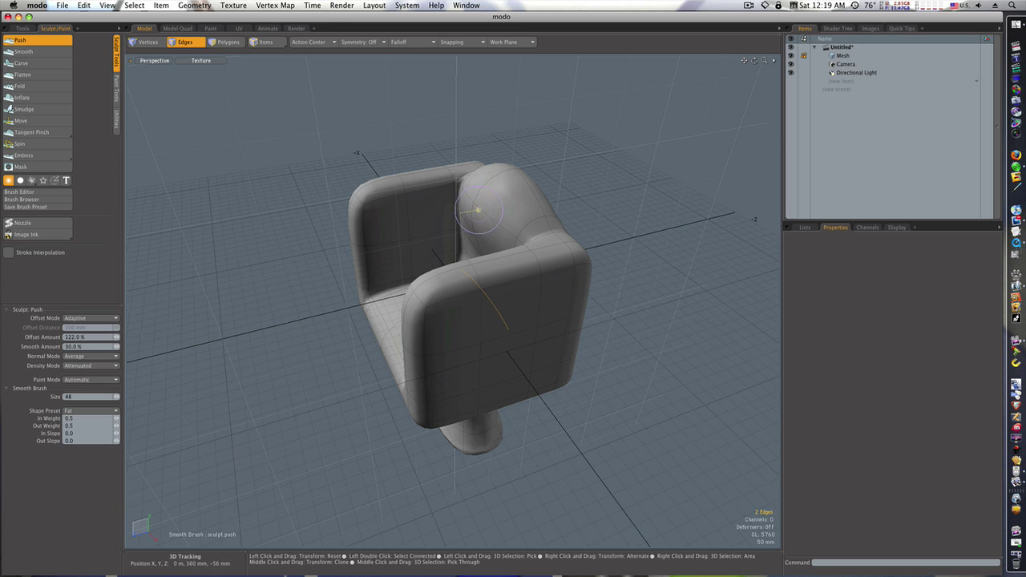
left_click_drag(477, 215, 591, 360, "alt")
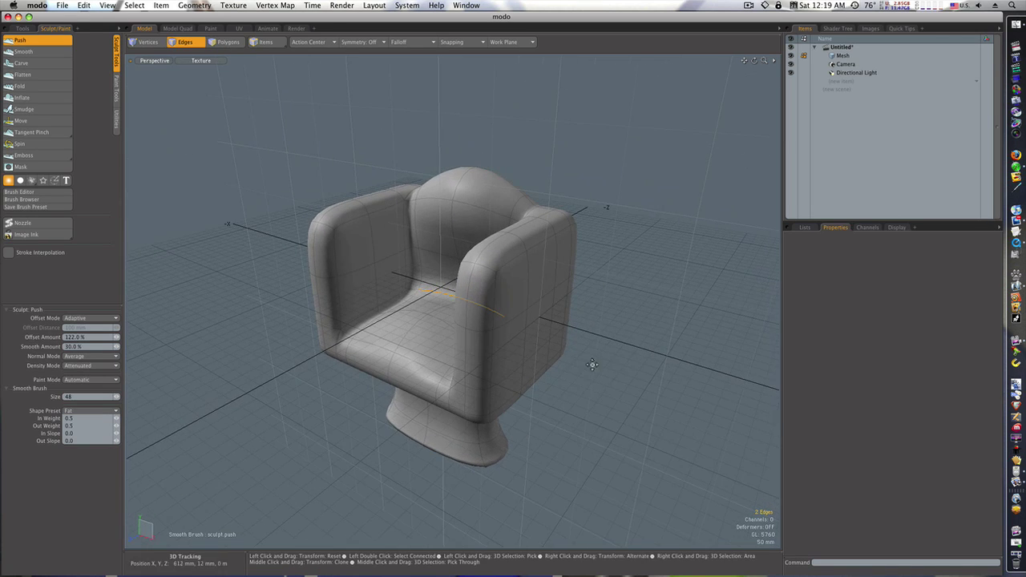
key("space")
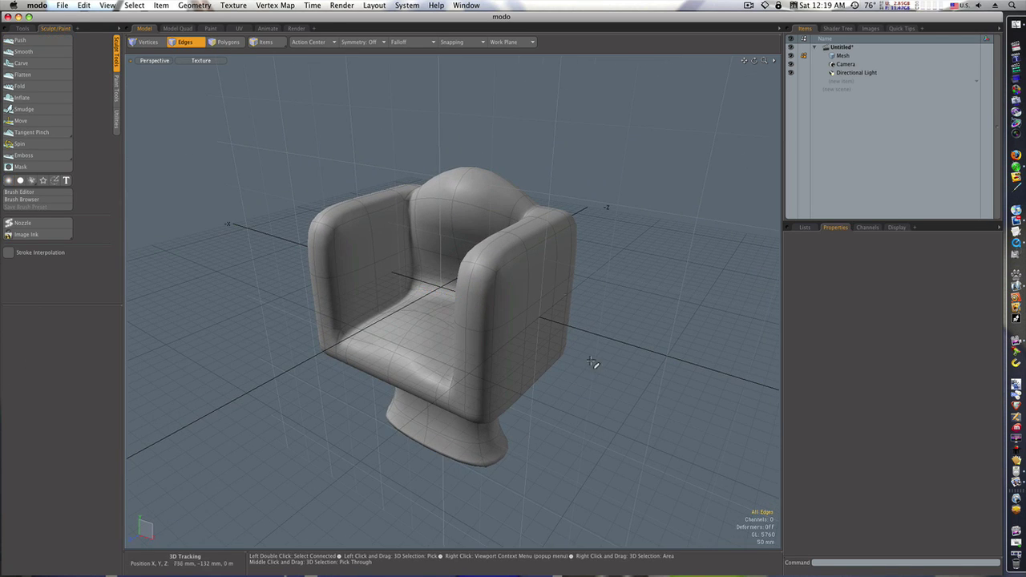
Step: Enable Nozzle on the smooth Push brush and smooth the backrest top again
left_click(24, 40)
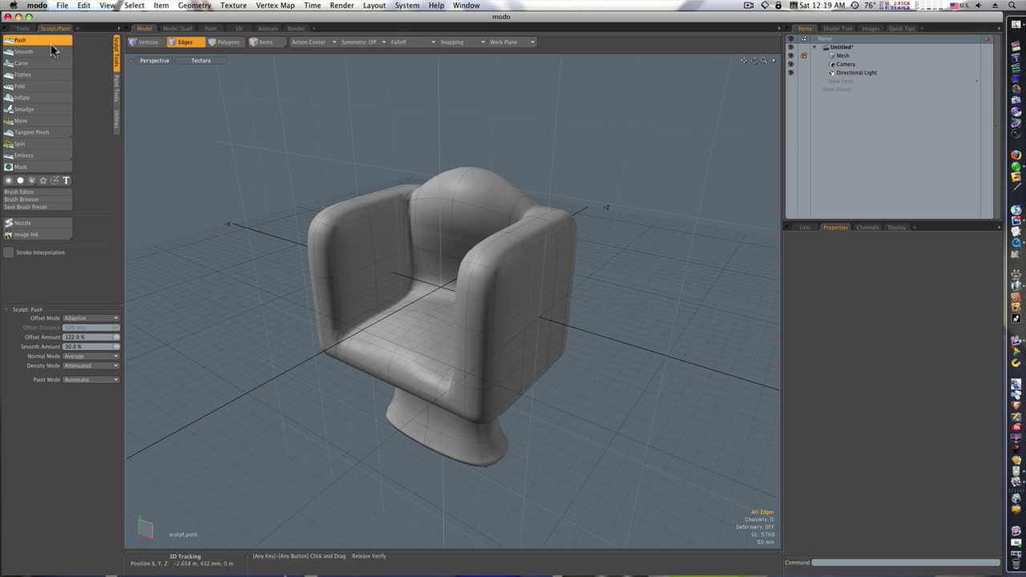
left_click(9, 180)
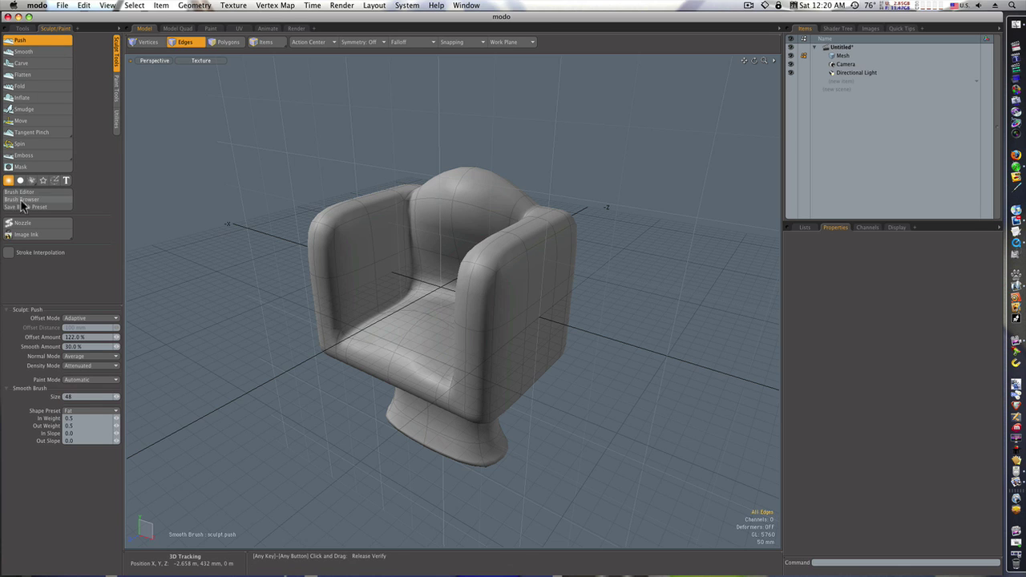
left_click(30, 224)
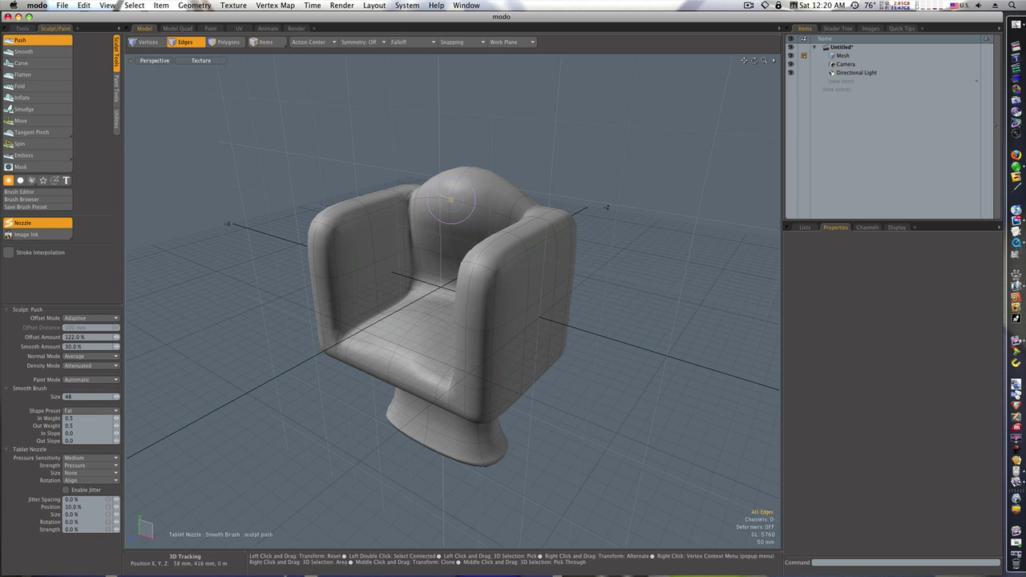
key("ctrl")
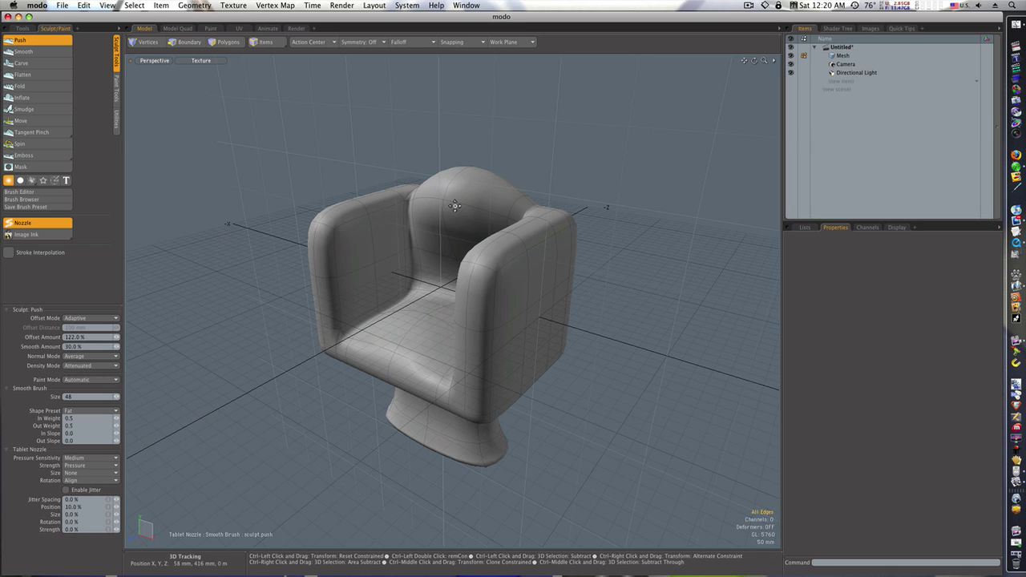
left_click(449, 203, "ctrl")
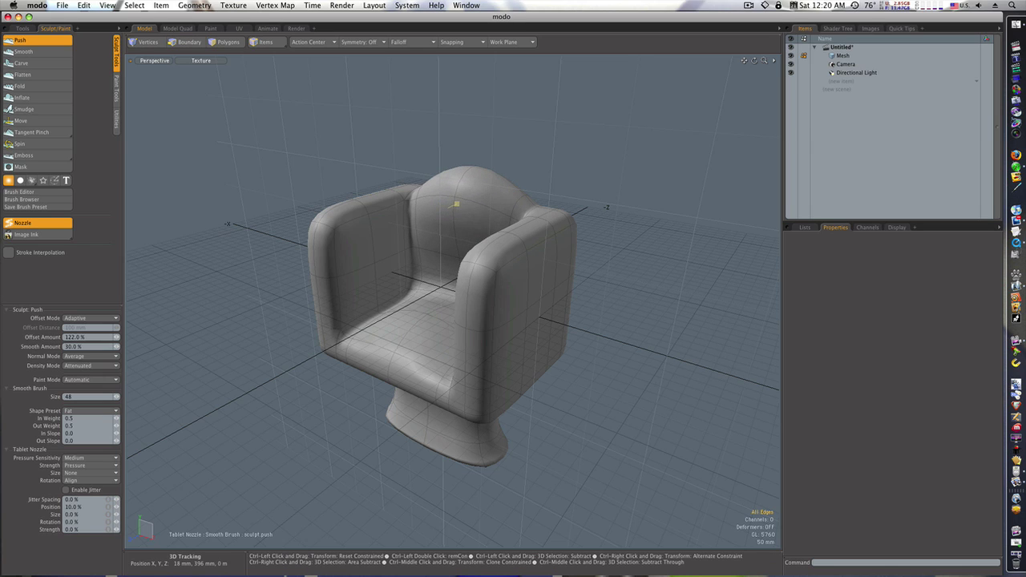
mouse_move(455, 205)
left_mouse_down("ctrl")
mouse_move(409, 202)
mouse_move(481, 206)
mouse_move(513, 190)
mouse_move(506, 186)
left_mouse_up("ctrl")
Step: In the Render layout, render a 640×480 test frame of the chair, then close it
key("2")
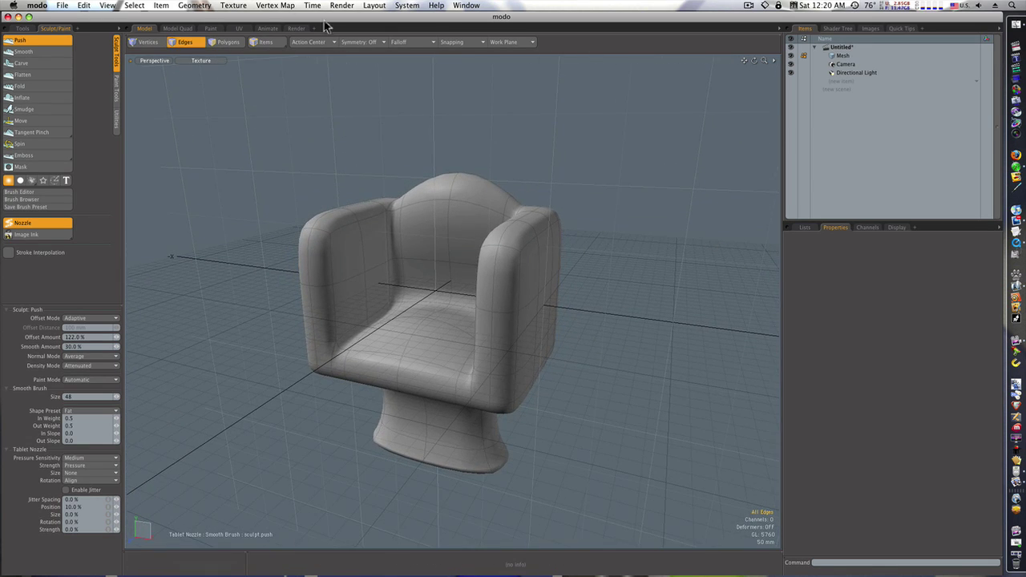
left_click(297, 28)
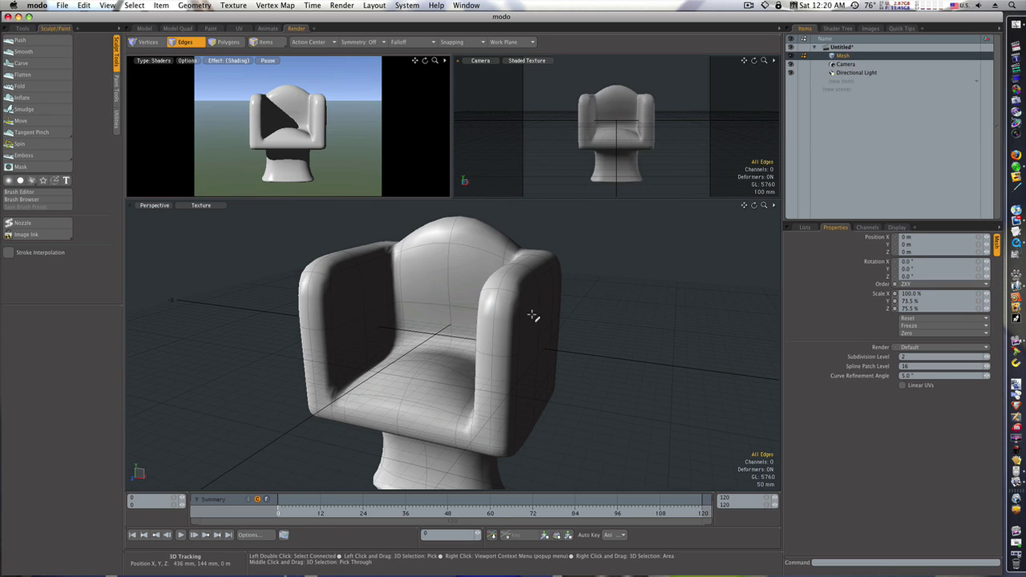
key("alt")
left_click_drag(549, 316, 599, 304, "alt")
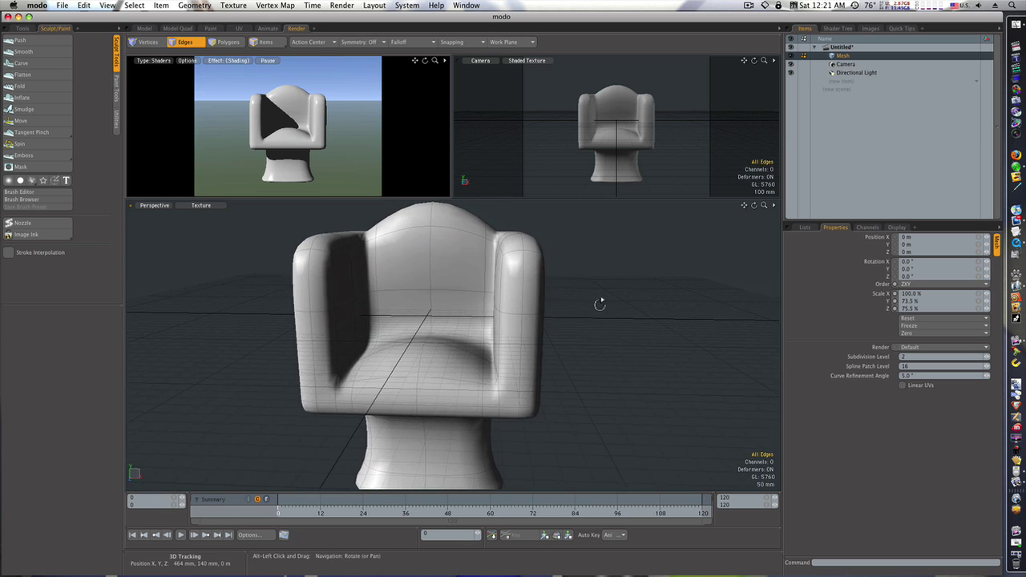
left_click(342, 6)
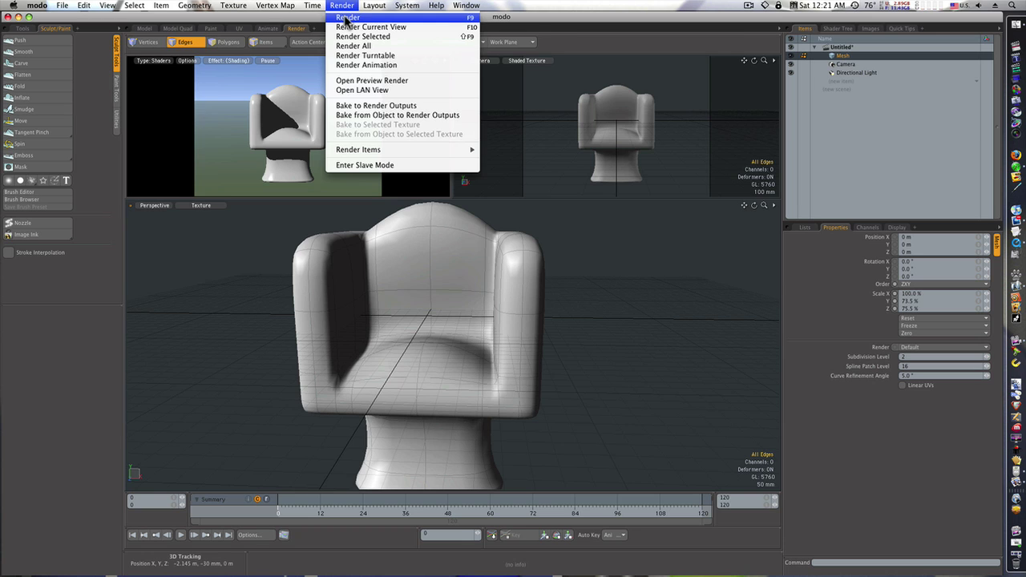
left_click(347, 18)
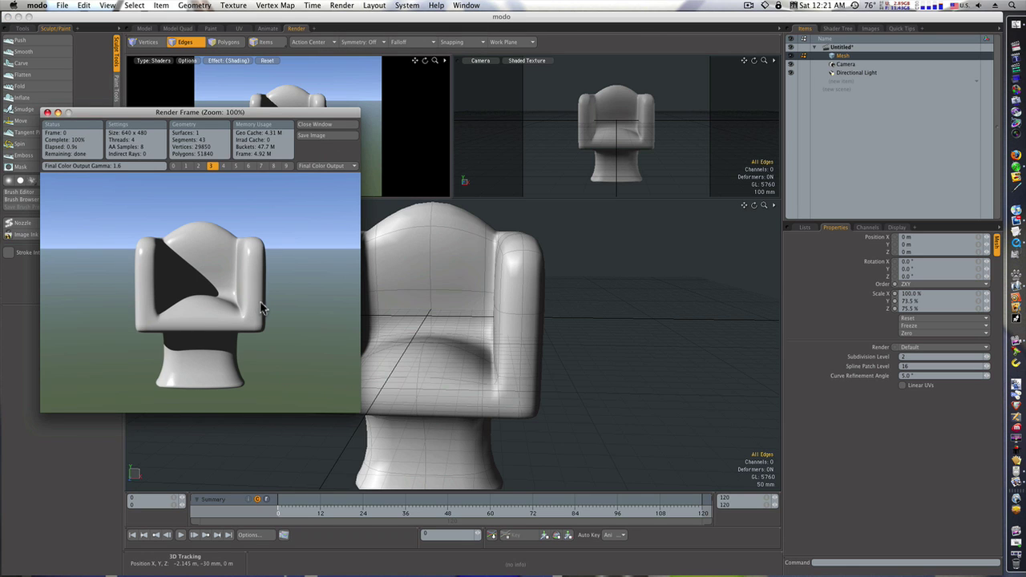
left_click(48, 113)
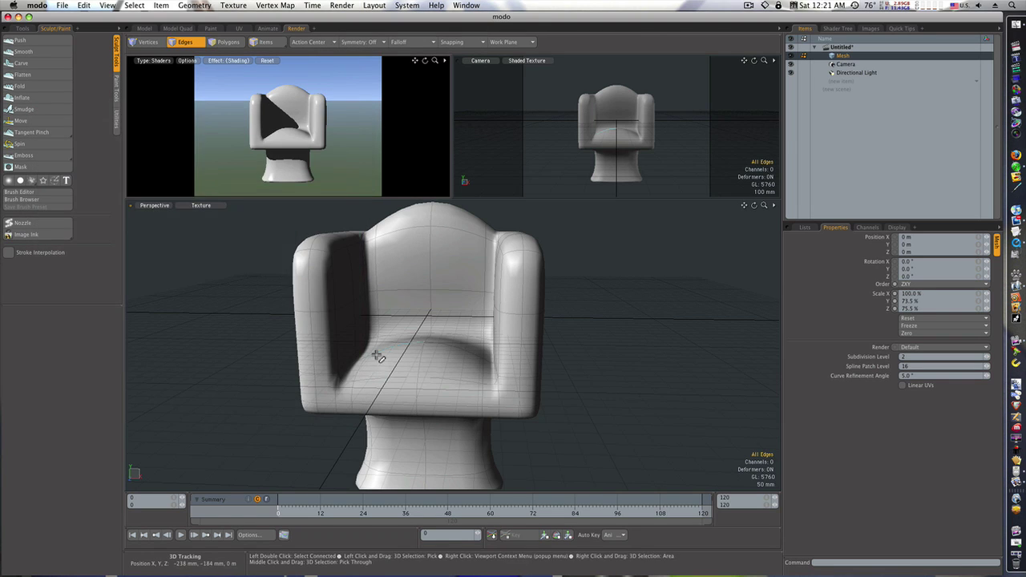
Step: Orbit, zoom out and pan to inspect the whole chair from several angles
left_click_drag(506, 325, 469, 330, "alt")
key("ctrl")
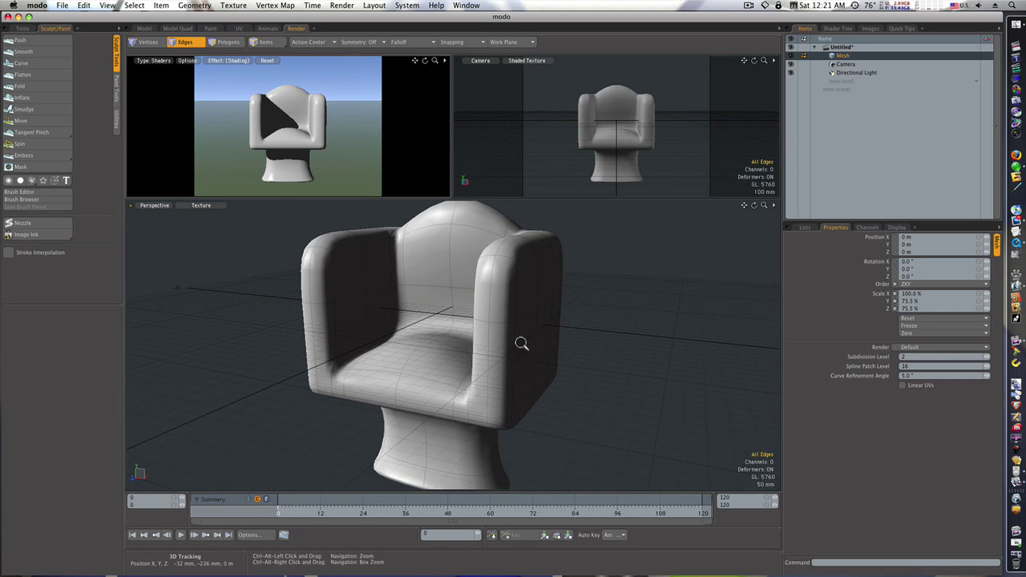
mouse_move(608, 361)
left_mouse_down("ctrl+alt")
mouse_move(593, 357)
mouse_move(626, 350)
mouse_move(603, 353)
left_mouse_up("ctrl+alt")
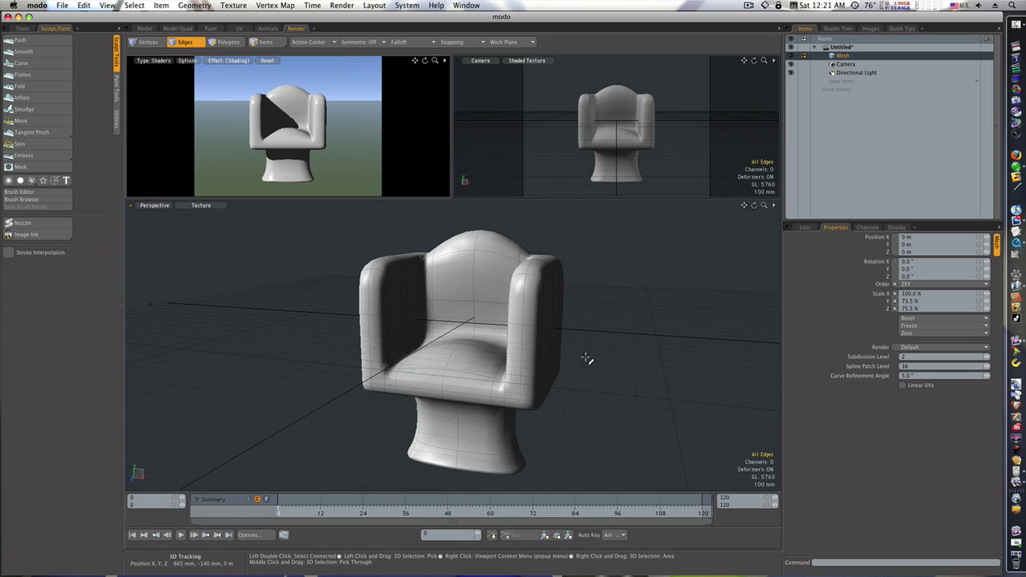
mouse_move(591, 355)
left_mouse_down("alt")
mouse_move(626, 357)
mouse_move(518, 360)
mouse_move(652, 355)
mouse_move(515, 357)
mouse_move(582, 362)
mouse_move(553, 362)
mouse_move(570, 367)
mouse_move(477, 357)
mouse_move(582, 362)
left_mouse_up("alt")
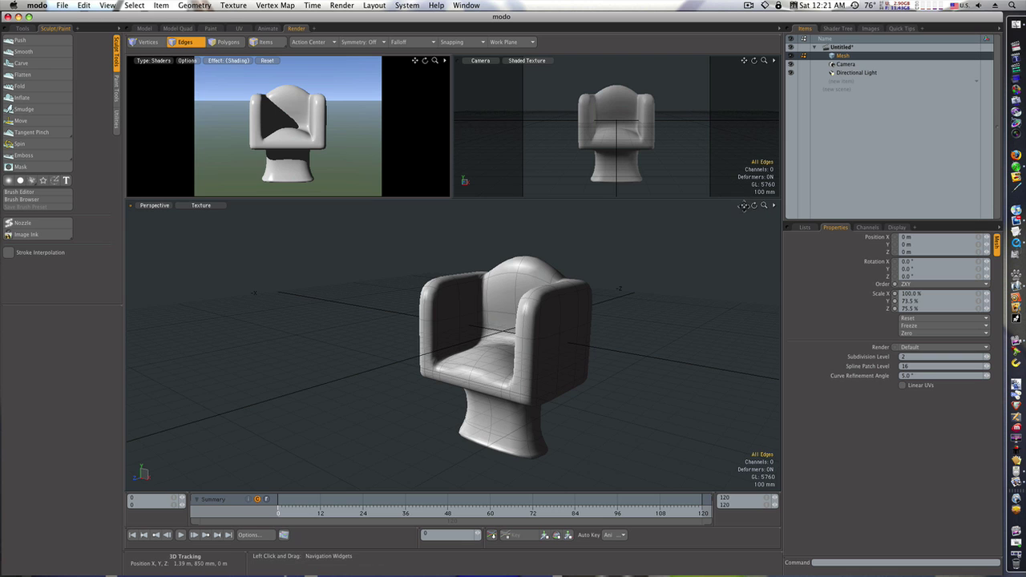
mouse_move(744, 206)
left_mouse_down()
mouse_move(794, 210)
mouse_move(735, 206)
mouse_move(749, 207)
left_mouse_up()
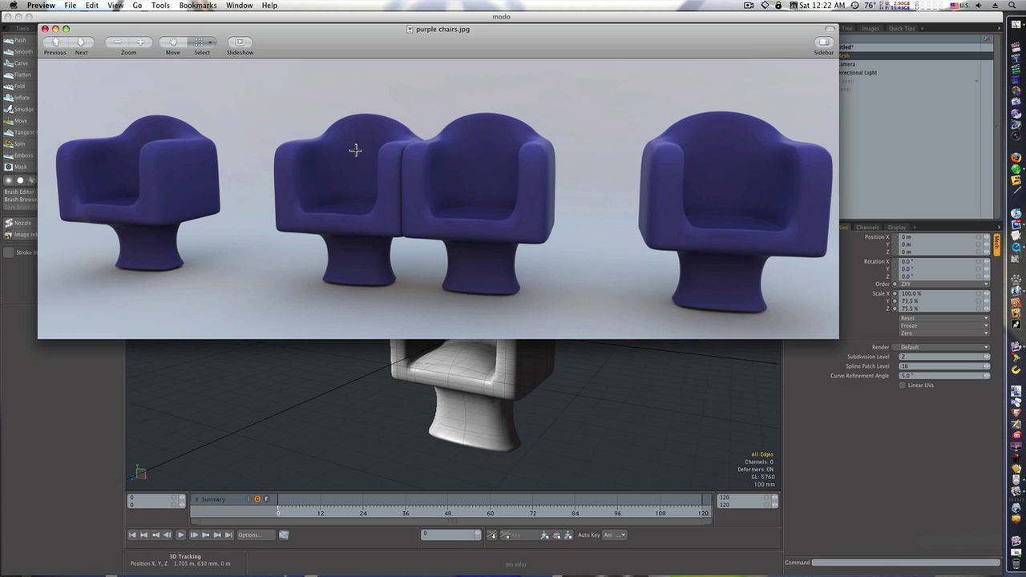
Step: Close the Preview window showing purple chairs.jpg
left_click(45, 29)
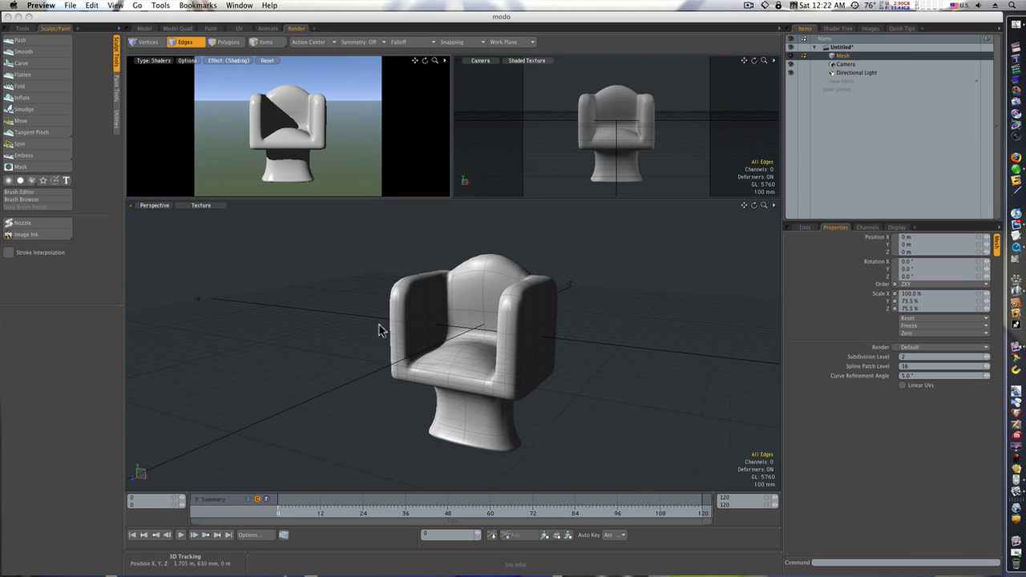